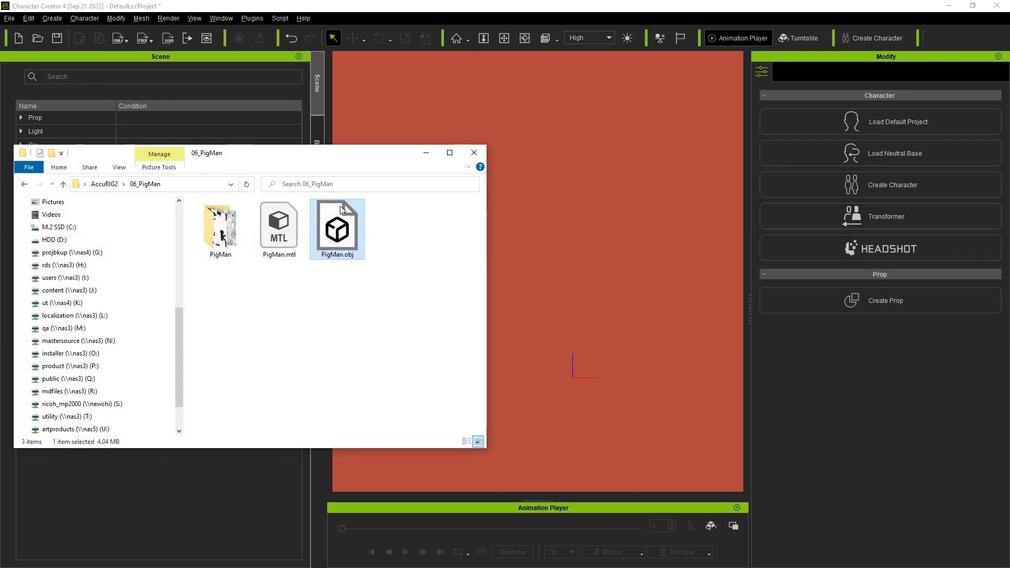
Import PigMan.obj into the scene as a prop.
drag(351, 245, 564, 340)
click(431, 157)
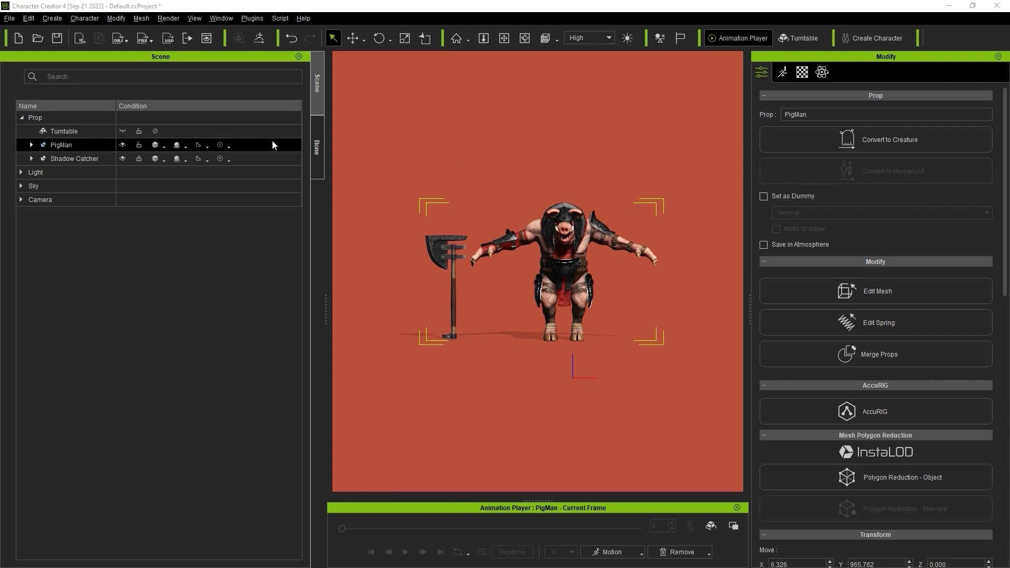
Set the PigMan prop's Move X, Y and Z values to 0.
click(54, 145)
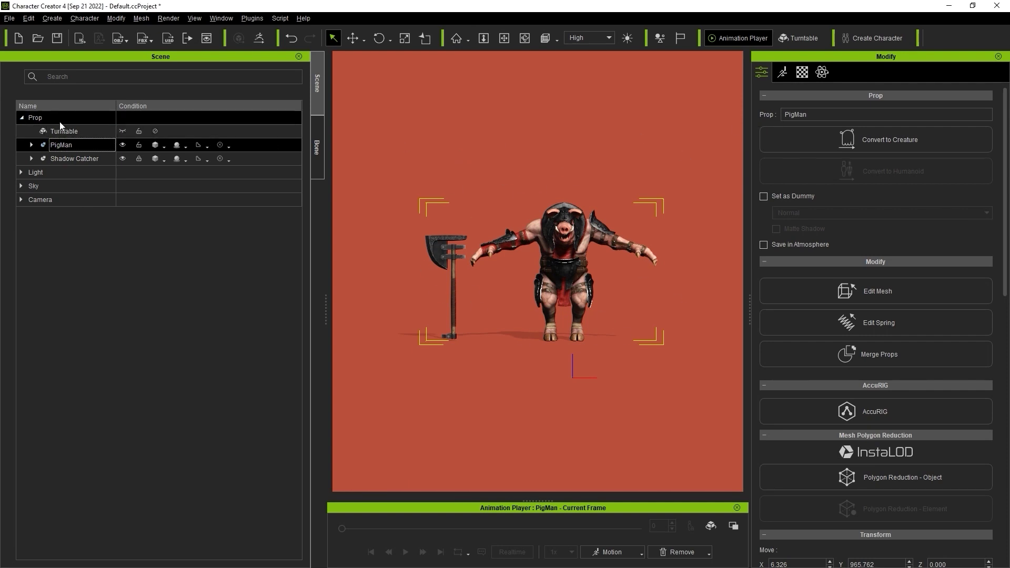
drag(1005, 161, 1008, 313)
scroll(872, 185, down, 1)
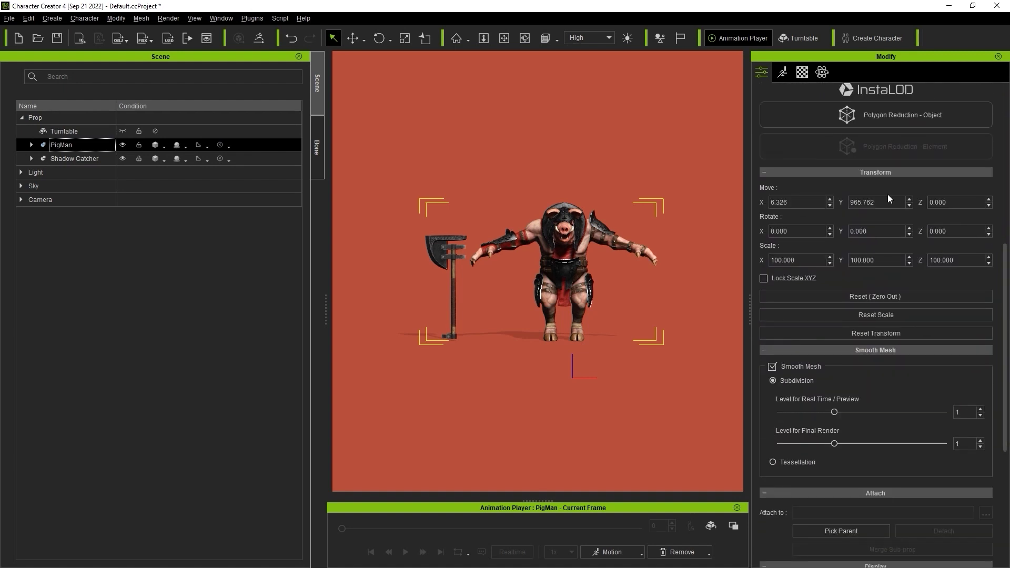
click(809, 202)
text(0)
drag(888, 202, 848, 203)
text(0)
click(950, 202)
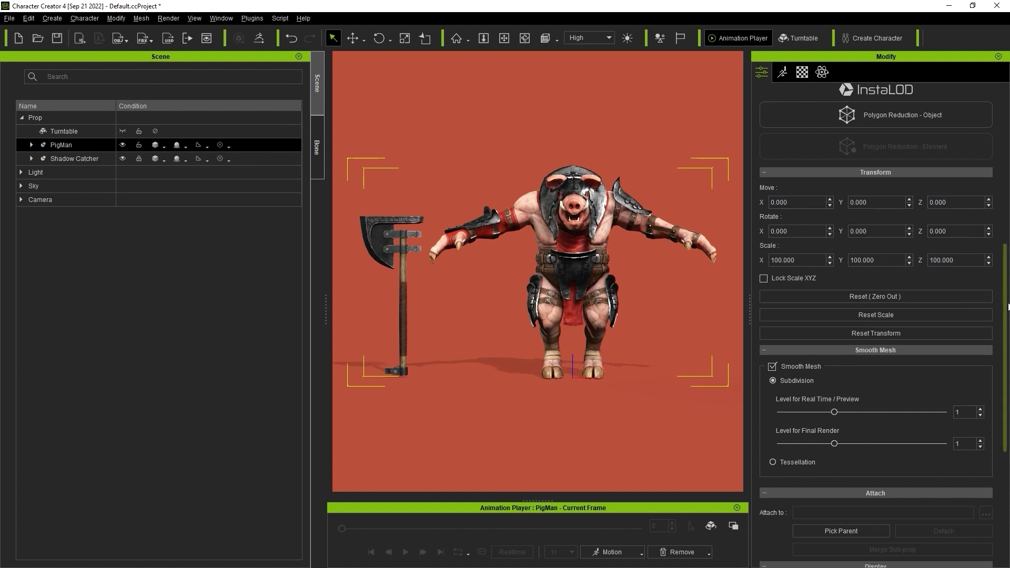
Start AccuRIG on the PigMan prop.
scroll(875, 265, up, 5)
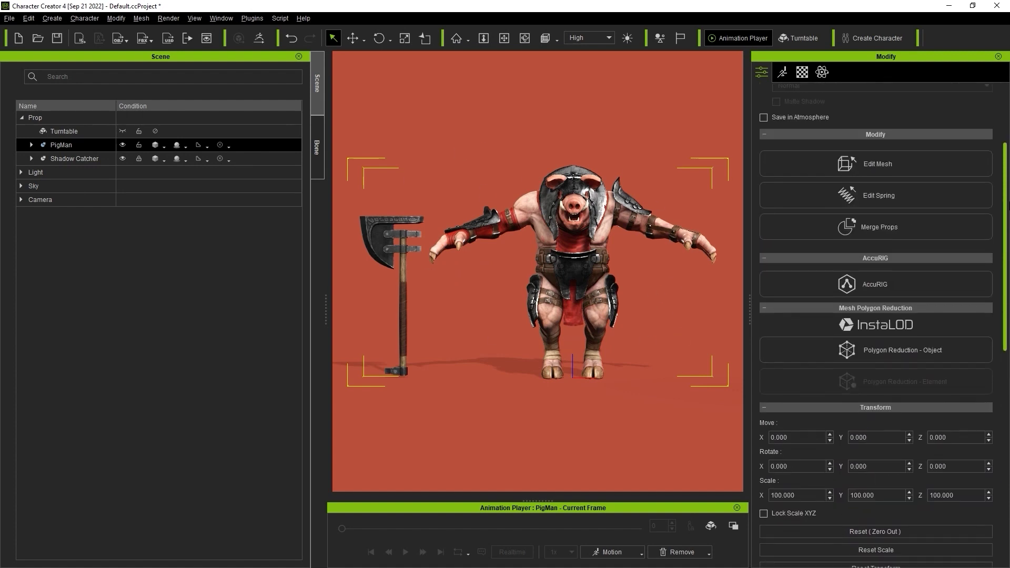
click(873, 290)
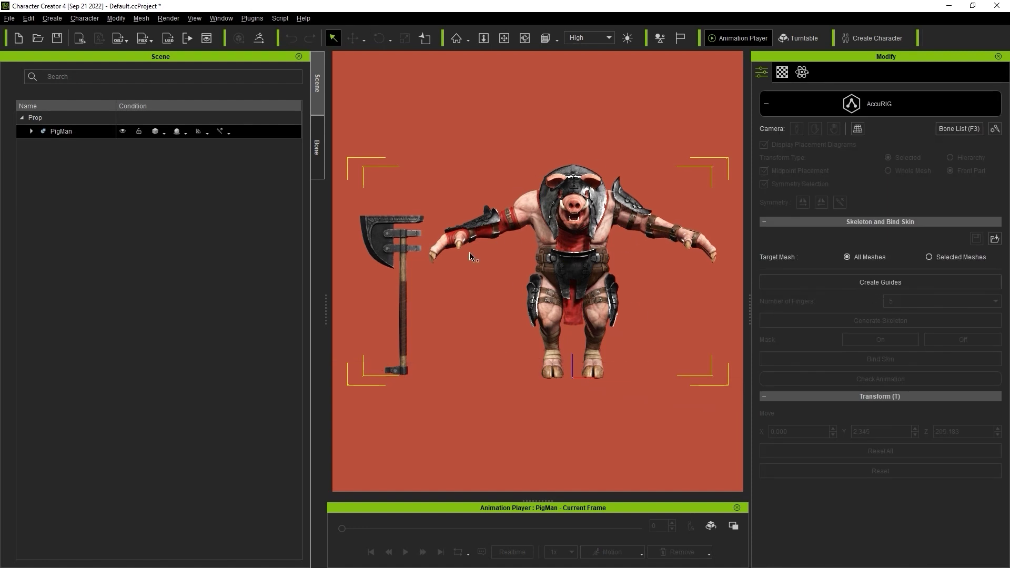
Hide PigMan's accessory meshes from Acc_Upperarm_L to Acc_Axe and its cloth meshes from Cloth_Front_Side to Cloth_Arm_Straps.
click(32, 132)
click(53, 148)
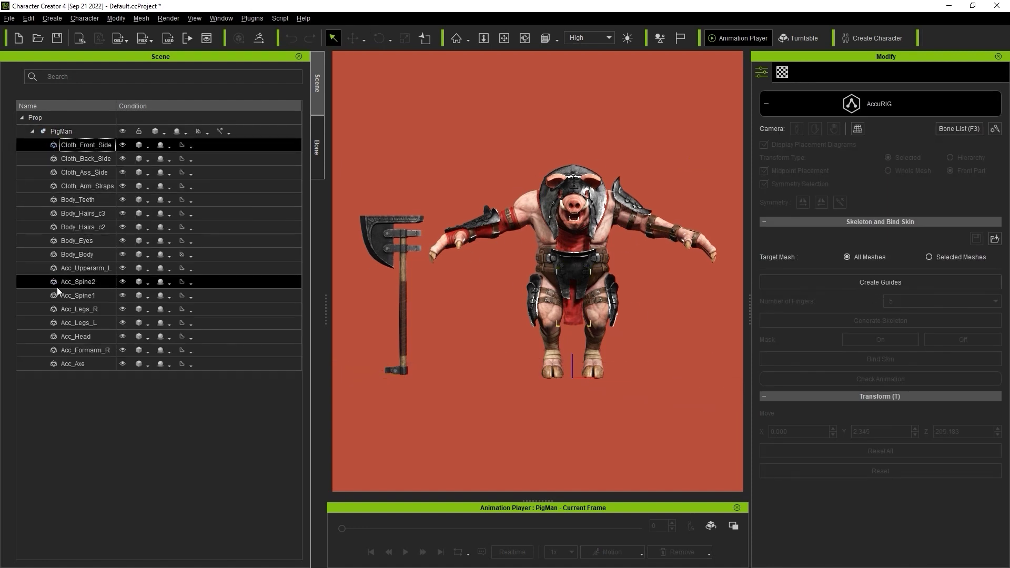
click(57, 363)
shift+click(70, 267)
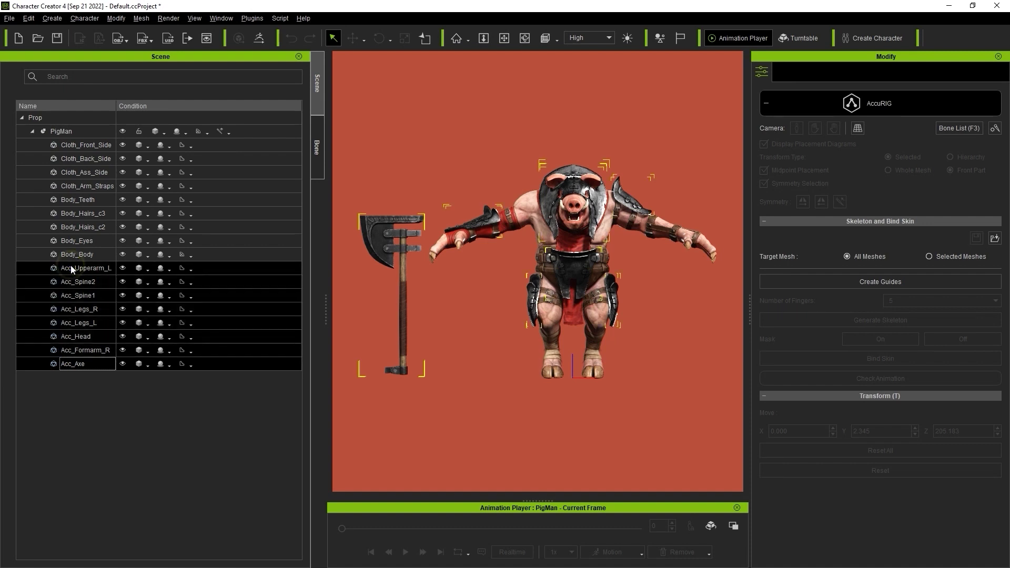
click(123, 268)
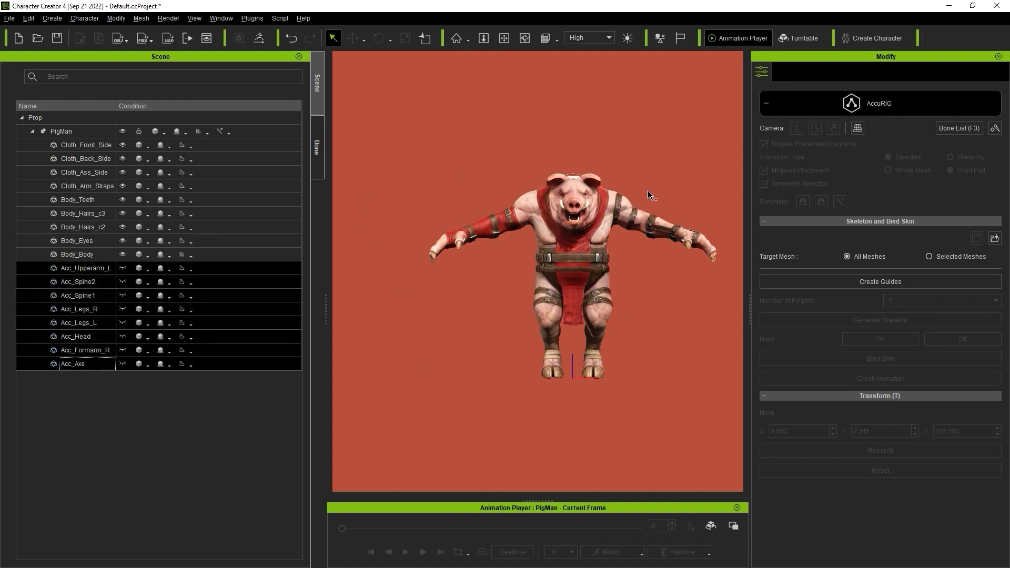
click(88, 145)
shift+click(91, 188)
click(123, 145)
Create the rigging guides for the Body_Body mesh alone, with the target mesh set to Selected Meshes.
click(86, 255)
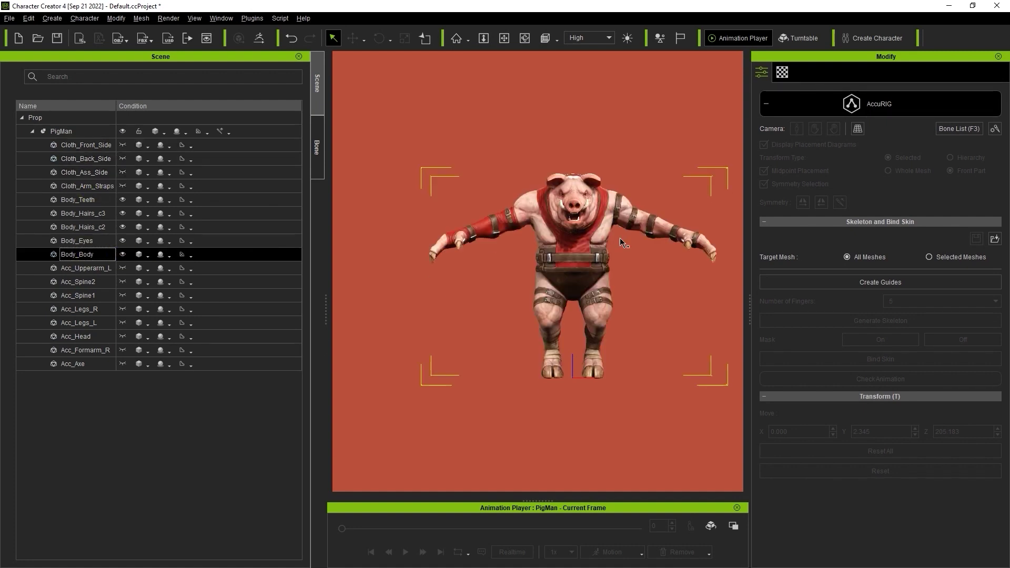
scroll(624, 242, up, 5)
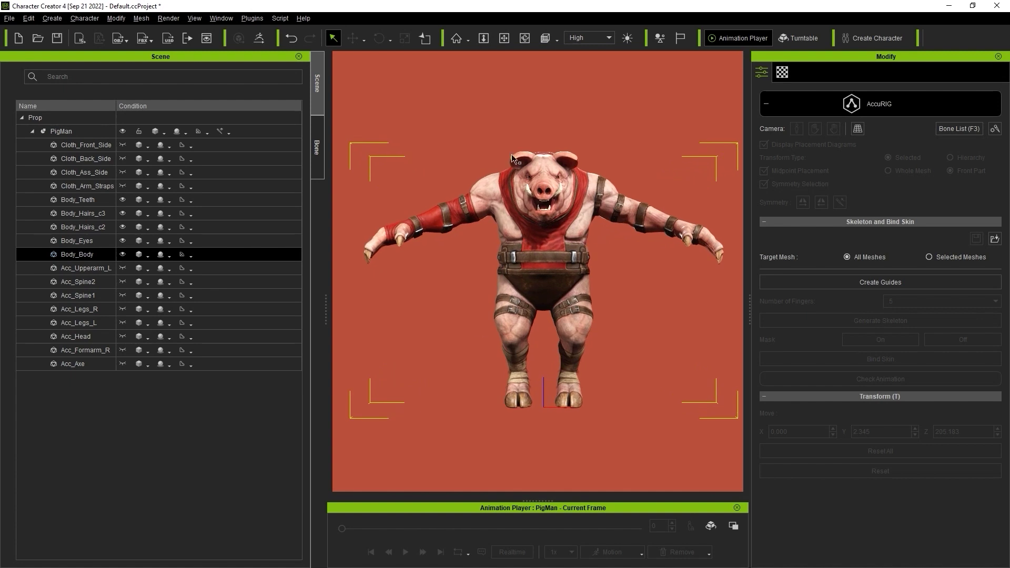
click(103, 254)
click(931, 257)
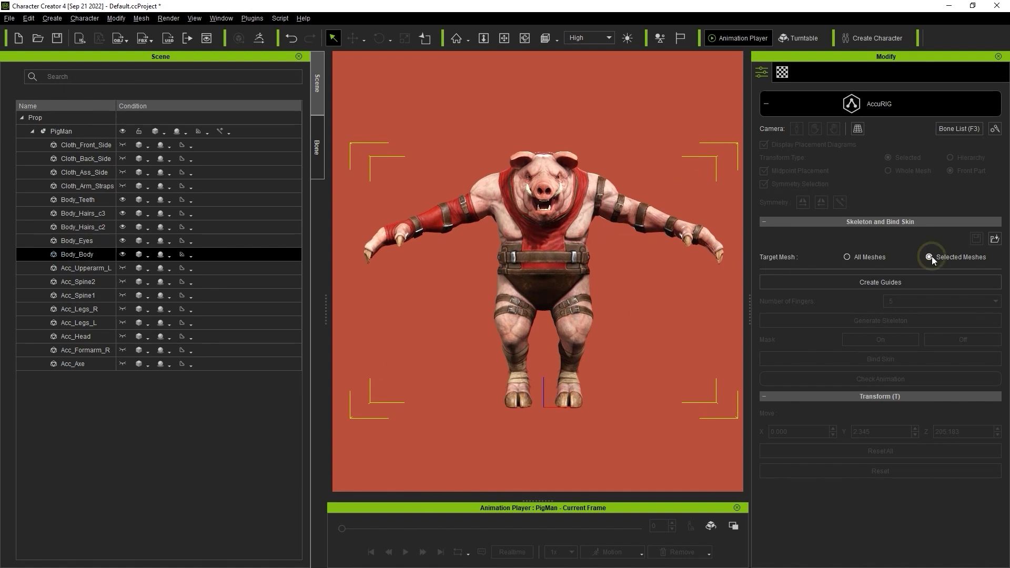
click(897, 282)
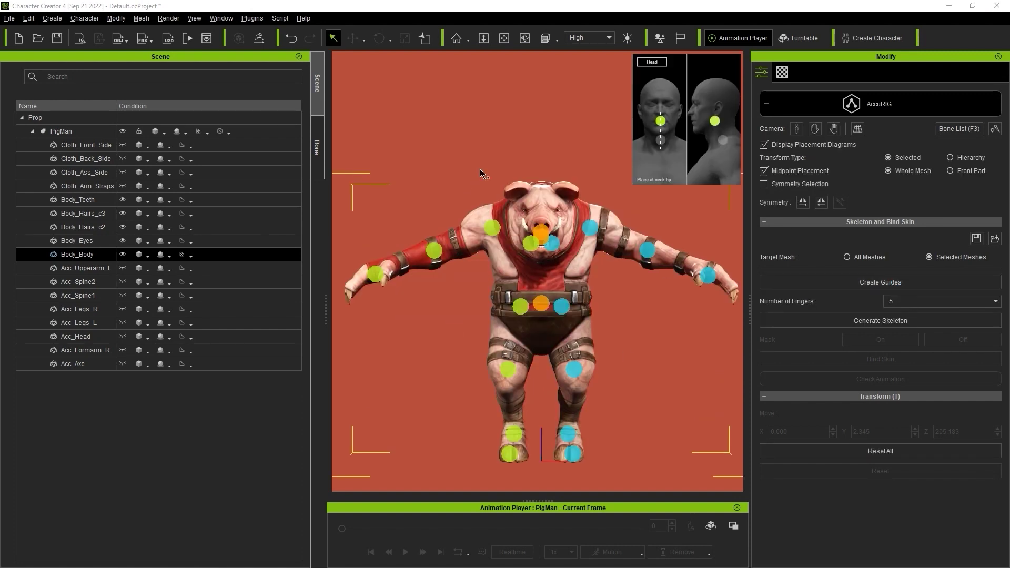
Examine the placement diagrams for the guides from the clavicle and arm through the pelvis, knee, ankle and toebase.
key(w)
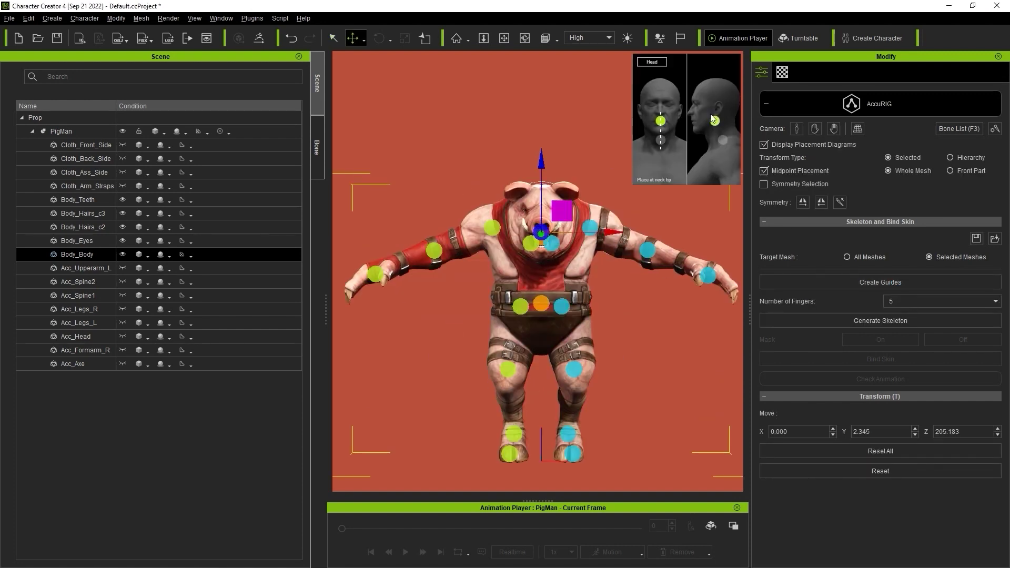
click(555, 245)
click(590, 228)
click(647, 249)
click(707, 275)
click(542, 303)
click(574, 370)
click(567, 434)
click(573, 453)
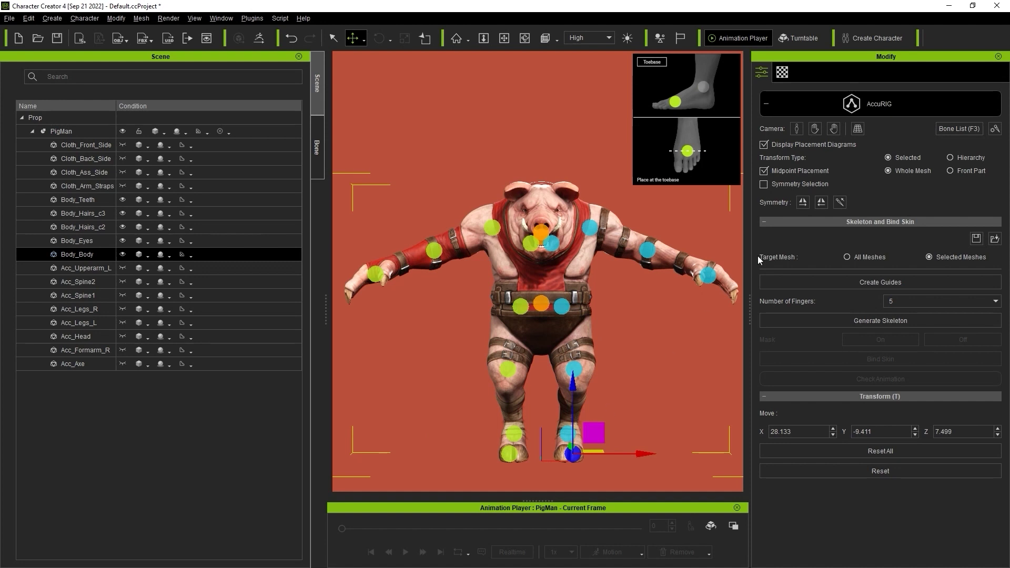
Switch the AccuRIG camera to orthographic projection and show the leg guides from the side.
click(857, 129)
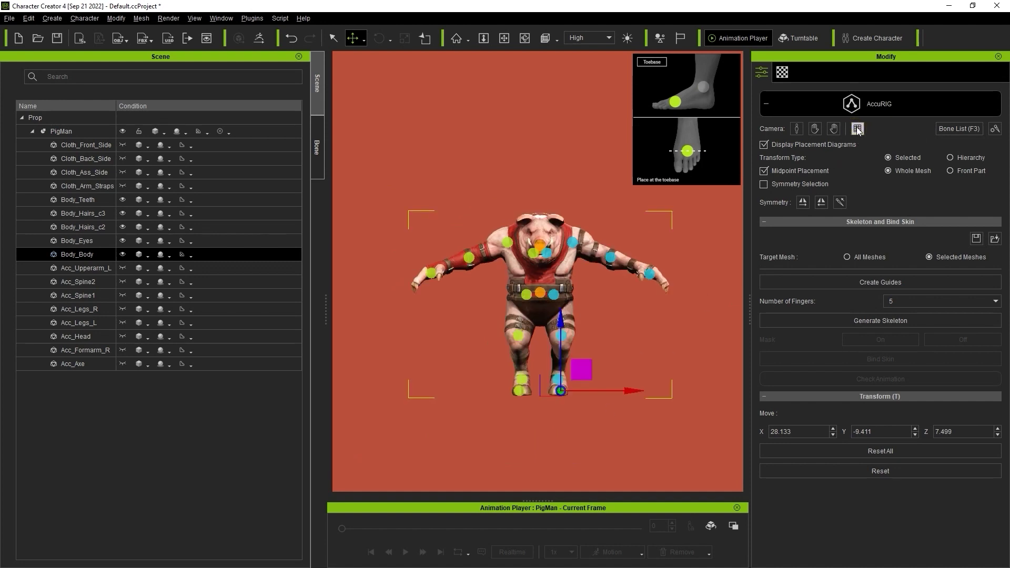
key(Home)
key(a)
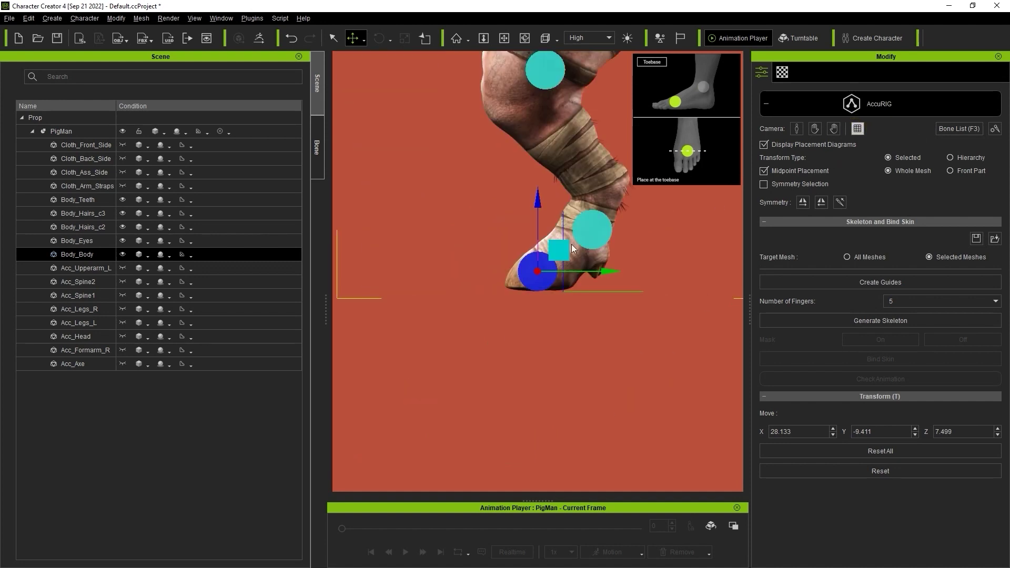
middle_drag(567, 186, 529, 323)
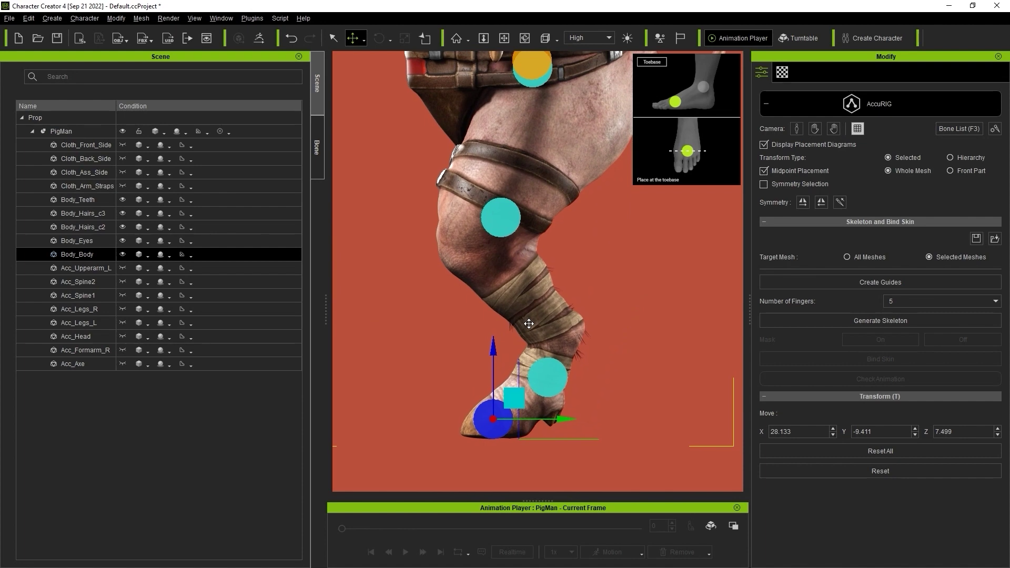
Try to move the left knee guide down to the knee joint with midpoint placement based on the whole mesh.
click(497, 219)
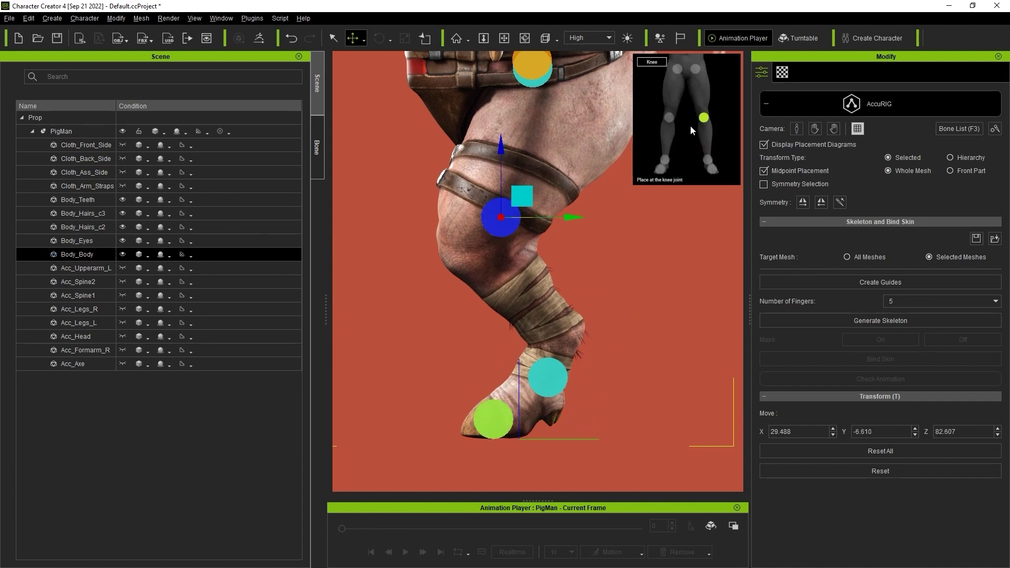
drag(518, 195, 514, 220)
right_drag(412, 299, 459, 251)
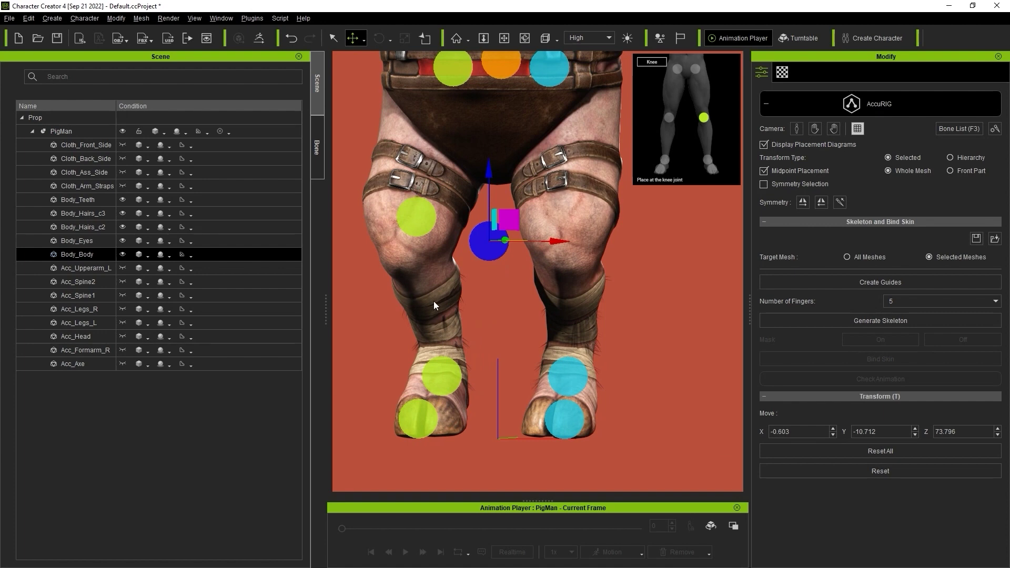
Set midpoint placement to Front Part and move the left knee guide into the knee, about X 28.6, Y -11.2, Z 74.0.
key(a)
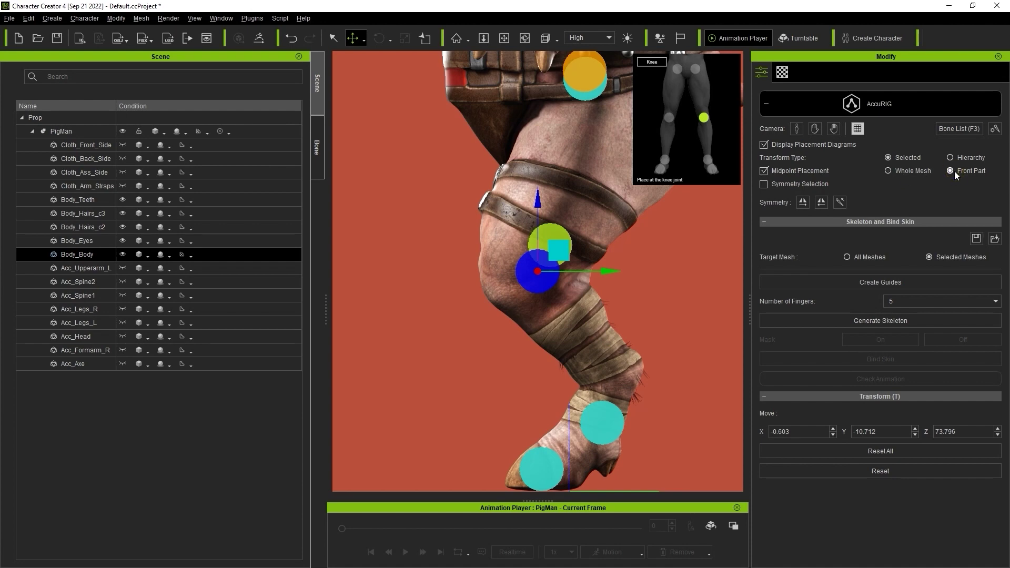
drag(573, 254, 549, 255)
key(F5)
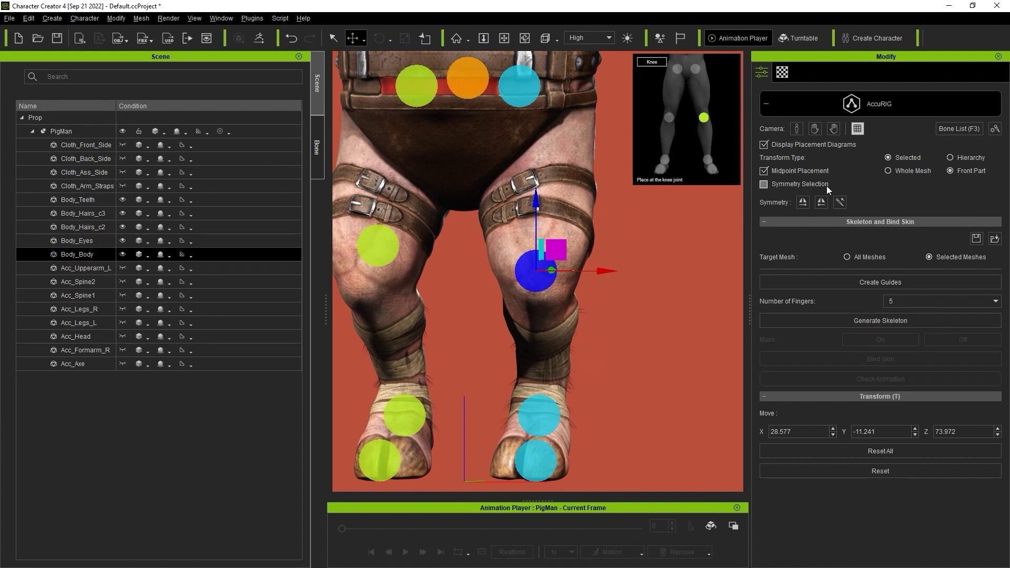
Turn on Symmetry Selection and adjust both knee guides together to about X 28.6, Y -12.2, Z 73.0.
key(a)
mouse_move(563, 252)
mouse_down()
mouse_move(698, 237)
mouse_move(562, 253)
mouse_up()
key(F5)
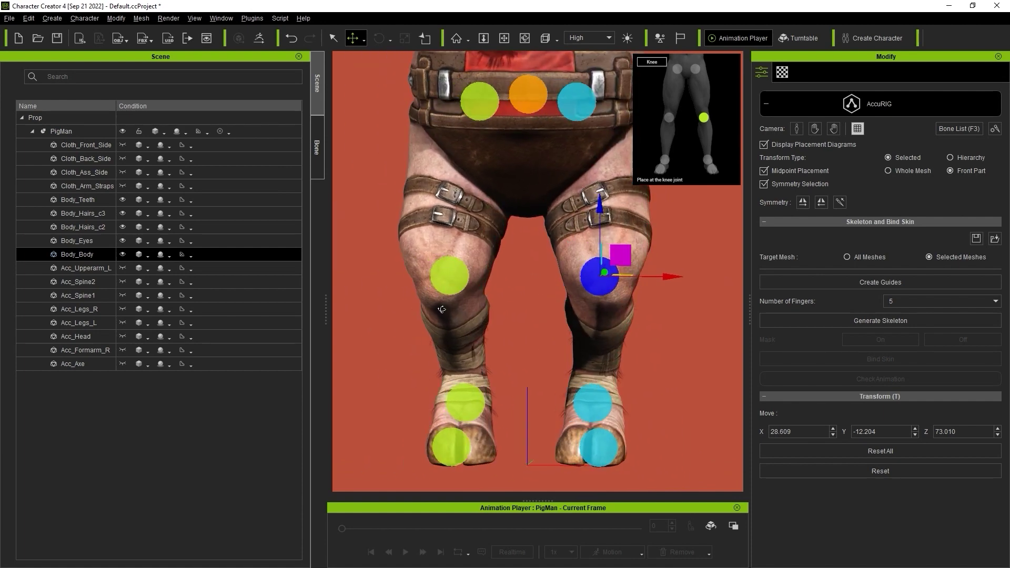
Raise both ankle guides to the ankle joints and adjust the toebase guides on the hooves.
click(595, 406)
key(F6)
click(483, 314)
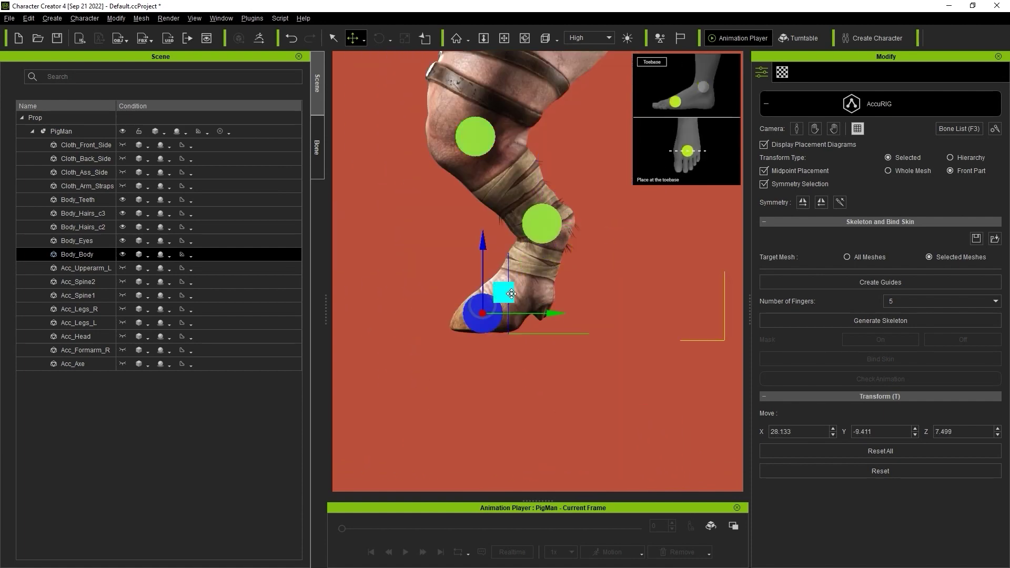
key(F5)
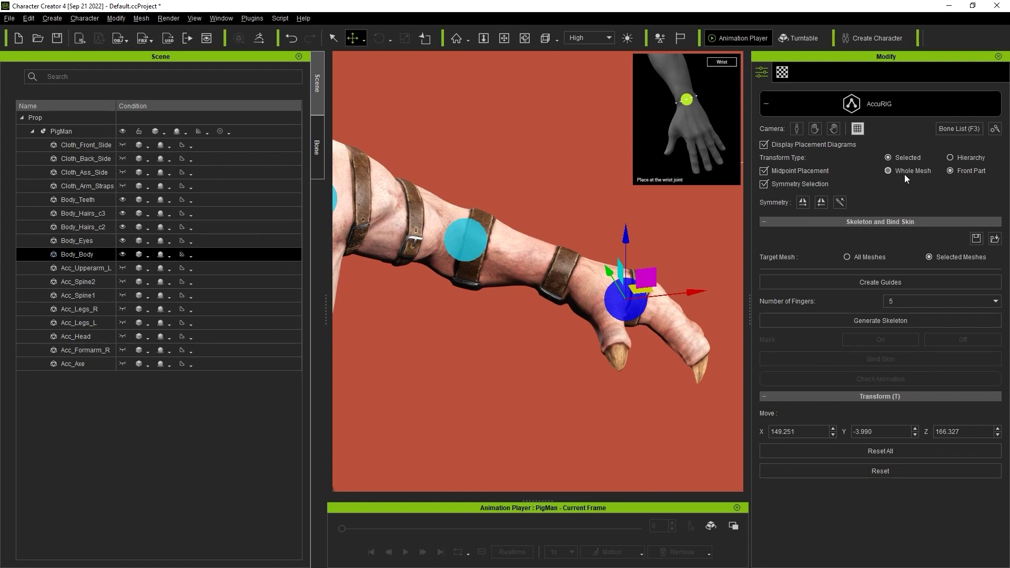
Set midpoint placement to Whole Mesh and move the wrist guides back to the wrists, about X 127.5, Y -1.4, Z 178.1.
drag(625, 300, 562, 271)
right_drag(659, 274, 724, 223)
right_drag(591, 284, 581, 268)
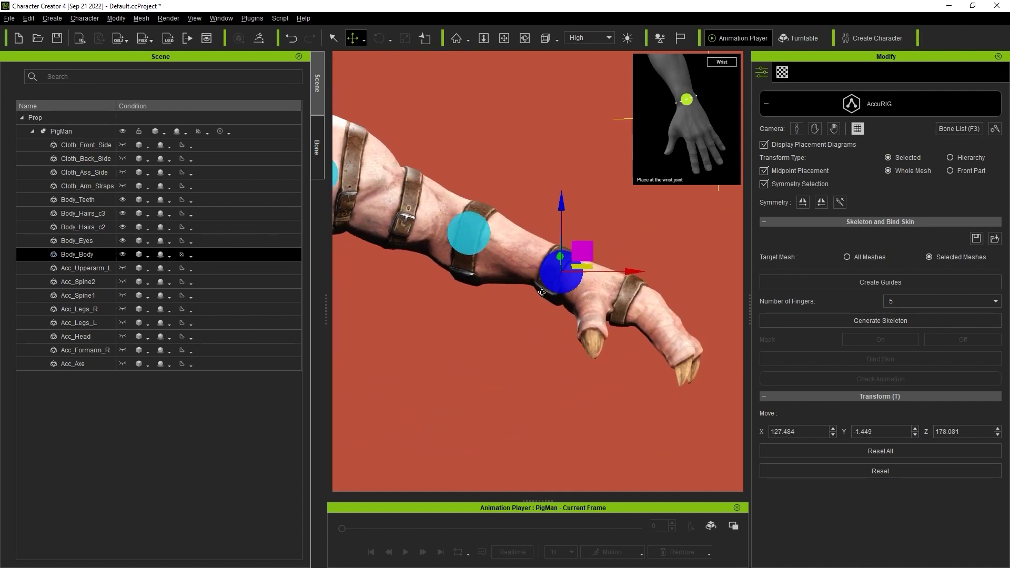
Move the elbow guides inward along the arms to the elbow joints.
middle_drag(582, 268, 652, 295)
click(538, 259)
drag(559, 238, 532, 231)
Place the shoulder guides at about X 49.5, Y 10.0, Z 209.5 and move the clavicle guides up and outward.
middle_drag(410, 276, 592, 271)
right_drag(592, 275, 576, 197)
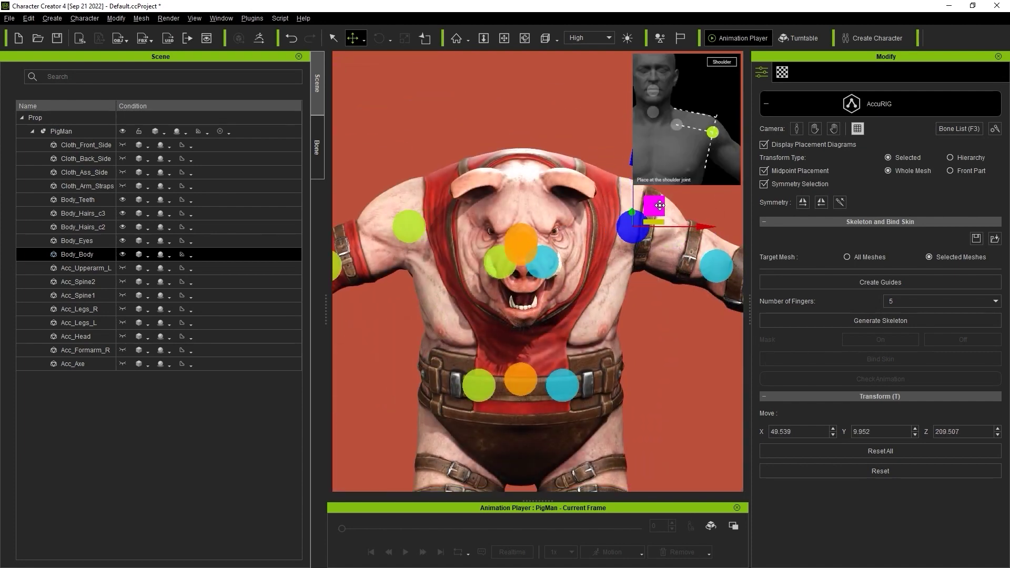
key(Up)
drag(567, 247, 606, 190)
key(Up)
Move the hip guides down and outward to the thigh joints and lower the pelvis guide slightly.
drag(559, 240, 578, 290)
key(Up)
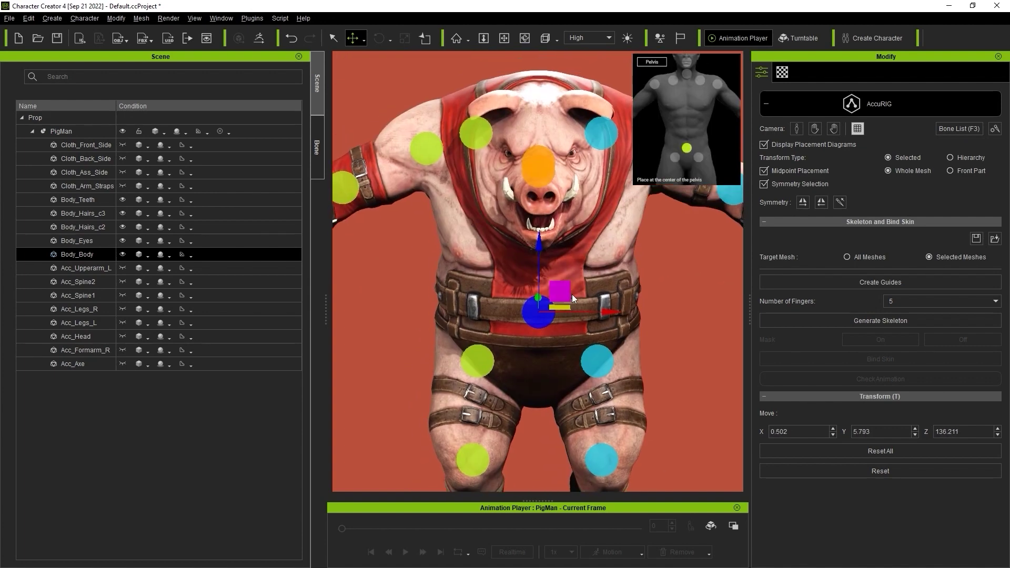
key(Up)
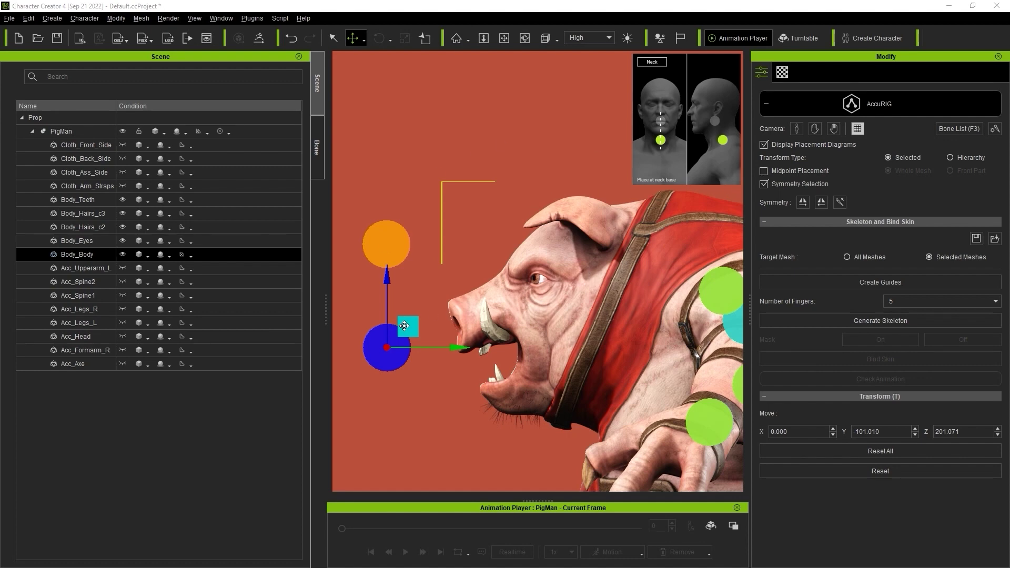
Move the neck guide back to the neck base and the head guide to the neck tip, about Y -38.7, Z 210.3.
drag(404, 325, 676, 301)
click(386, 243)
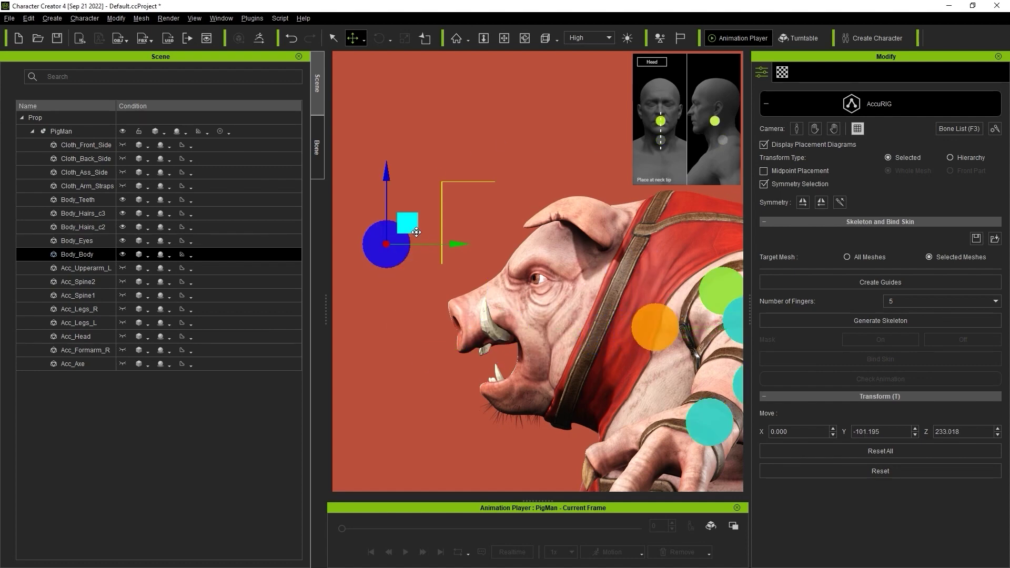
drag(416, 231, 617, 305)
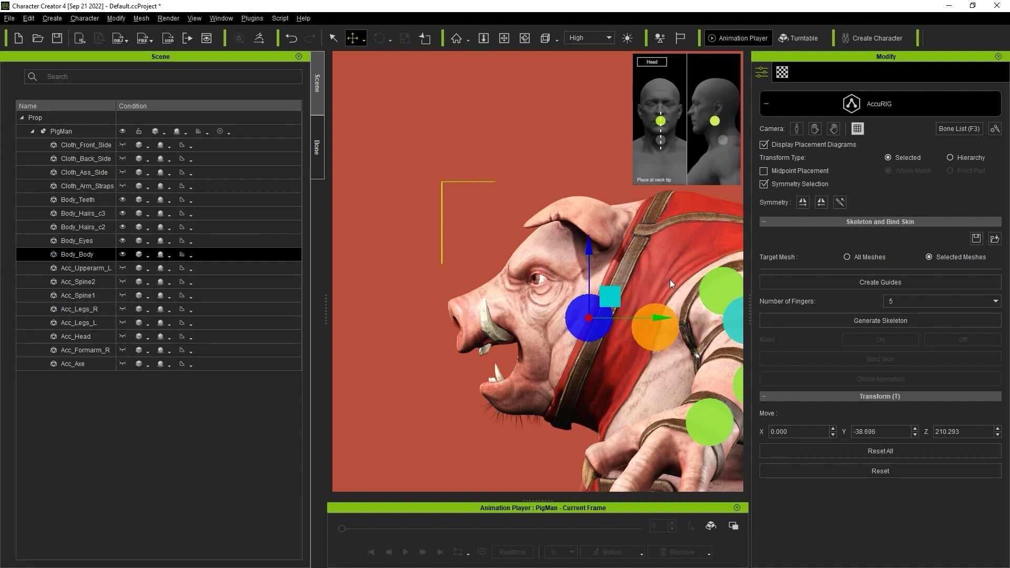
Set the number of fingers to 3 and generate the skeleton.
click(833, 128)
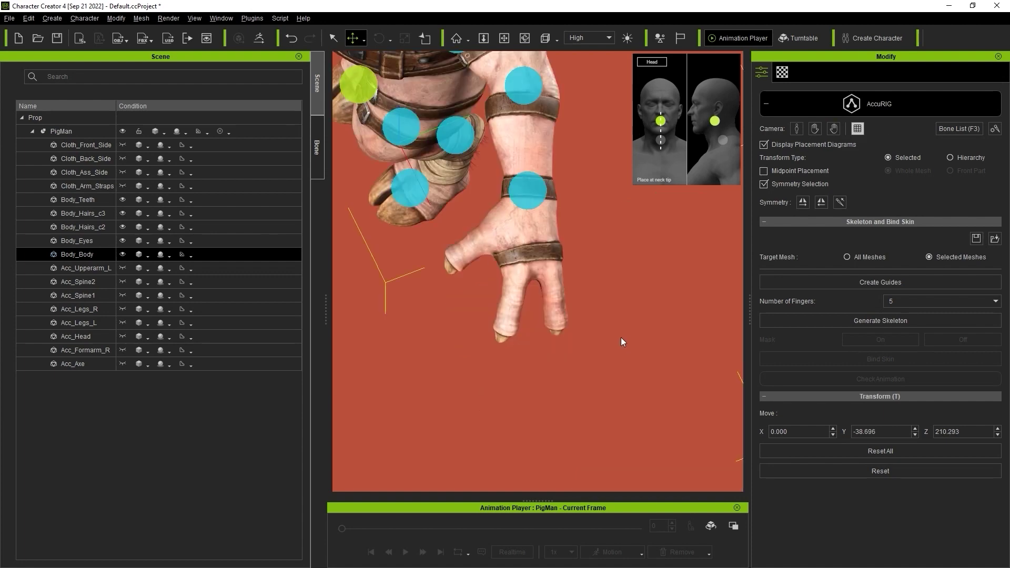
click(895, 301)
click(899, 327)
click(796, 128)
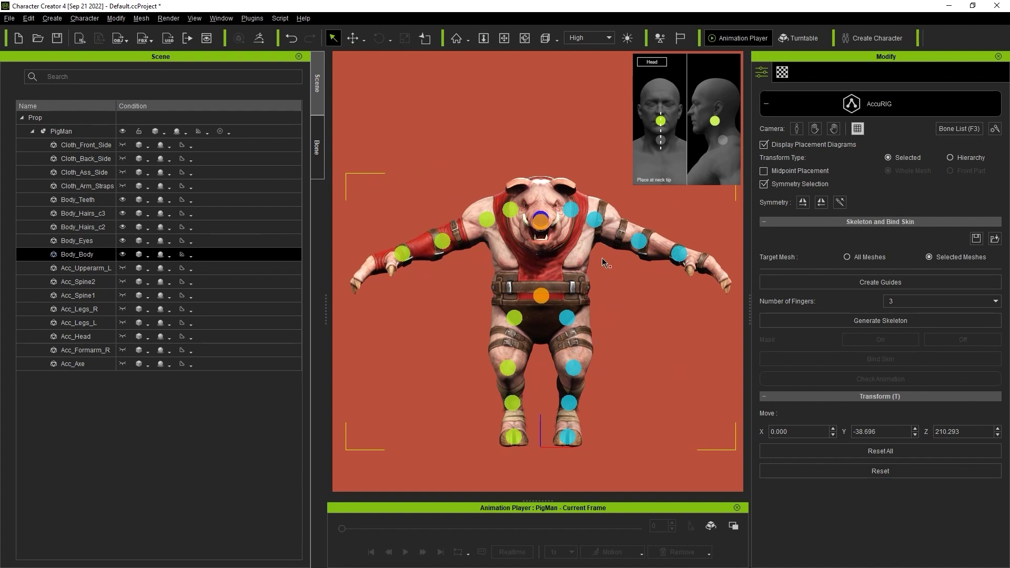
click(918, 323)
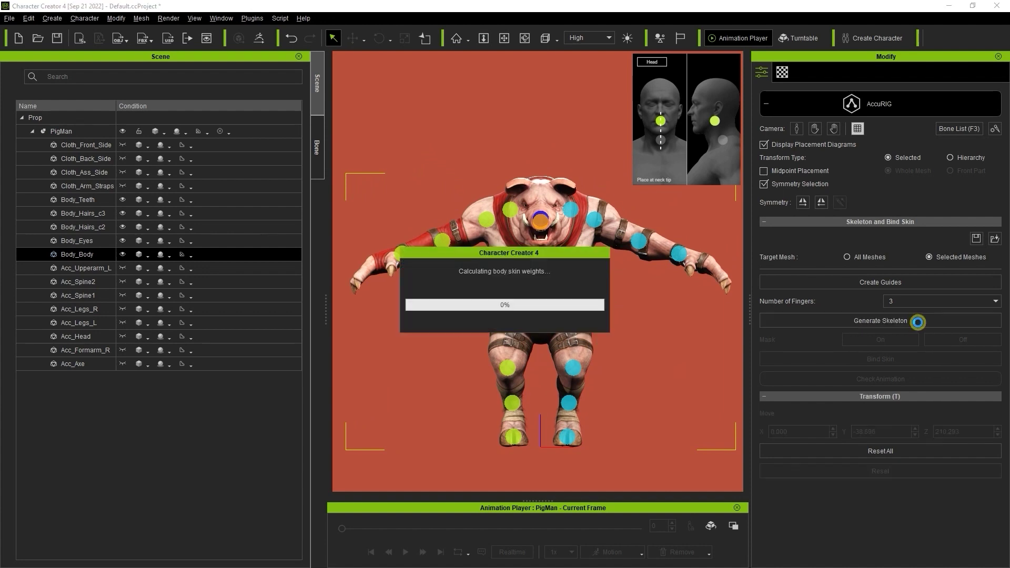
Examine the generated skeleton by picking several of its bones.
click(994, 129)
click(375, 98)
drag(444, 8, 259, 158)
click(279, 191)
click(314, 237)
click(226, 259)
click(214, 203)
click(317, 371)
drag(356, 130, 446, 163)
click(455, 78)
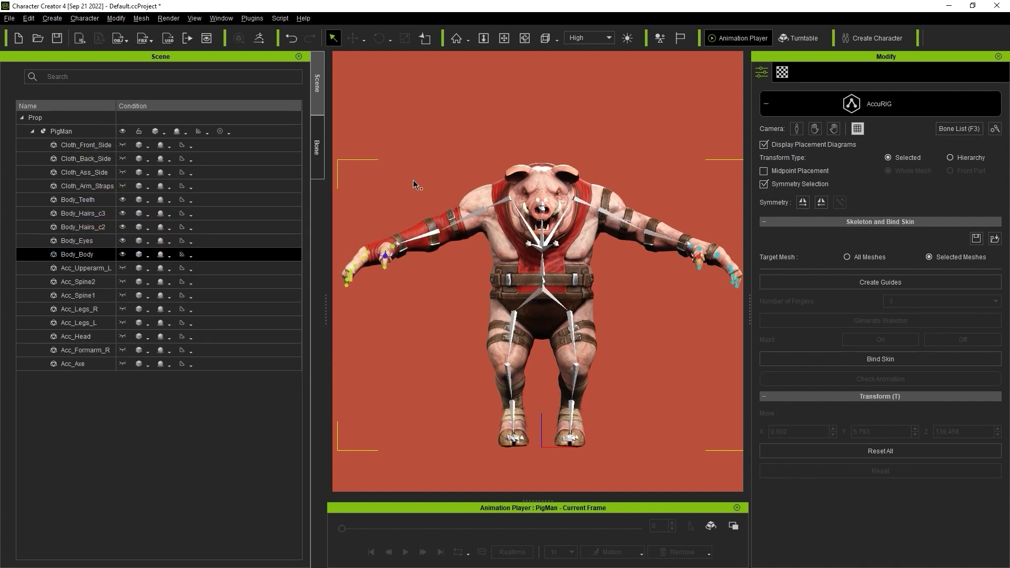
Show the skeleton's bone list and pick a left thigh bone to locate it in the hierarchy.
click(943, 128)
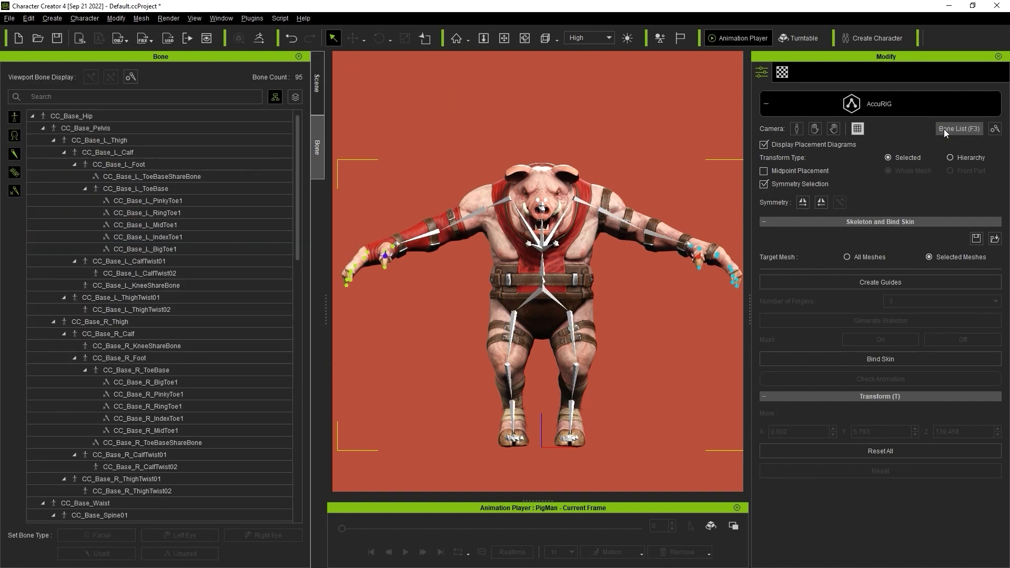
mouse_move(297, 173)
mouse_down()
mouse_move(289, 446)
mouse_move(305, 162)
mouse_up()
right_drag(552, 278, 462, 282)
scroll(474, 279, up, 3)
click(582, 339)
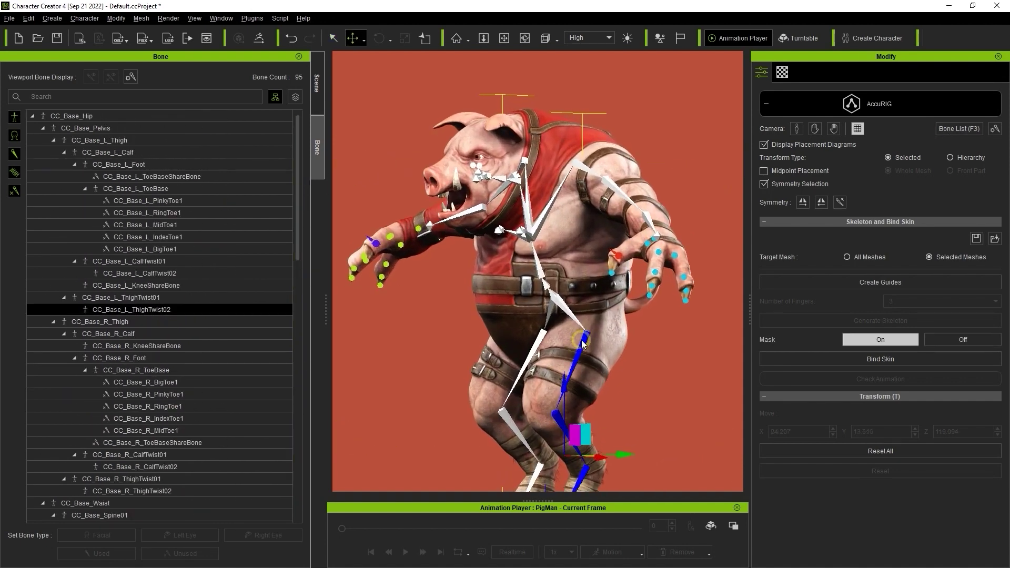
Lower the left thigh bone's hip joint slightly and shift it a little outward.
right_drag(592, 344, 686, 355)
click(579, 206)
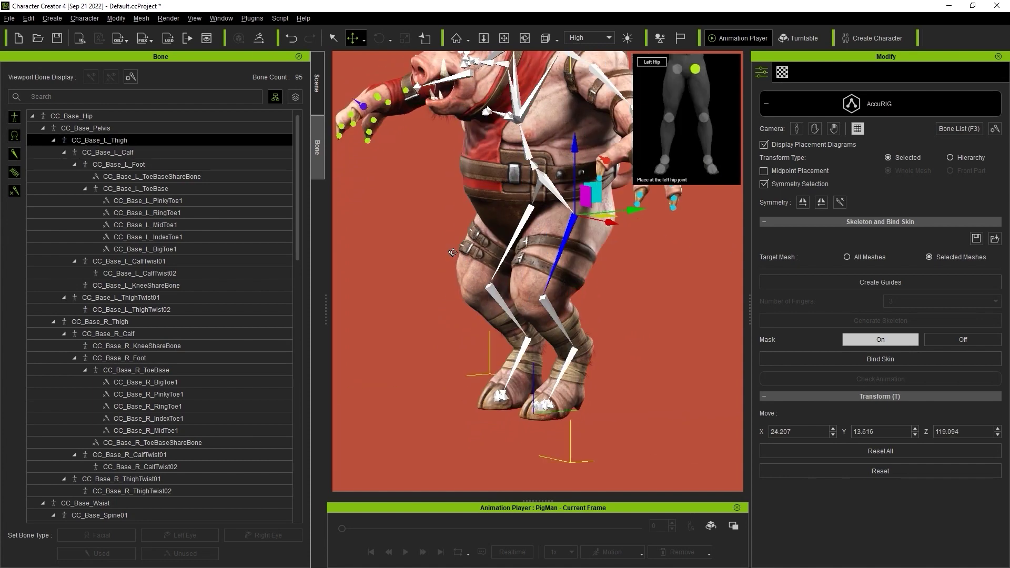
key(Home)
drag(540, 202, 540, 209)
drag(604, 283, 608, 283)
drag(540, 207, 540, 212)
Fine-tune the left upper arm bone's position at the shoulder joint, about X 49.5, Z 209.5.
middle_drag(547, 469, 580, 260)
click(585, 179)
key(a)
drag(536, 199, 536, 201)
drag(609, 274, 607, 274)
click(594, 352)
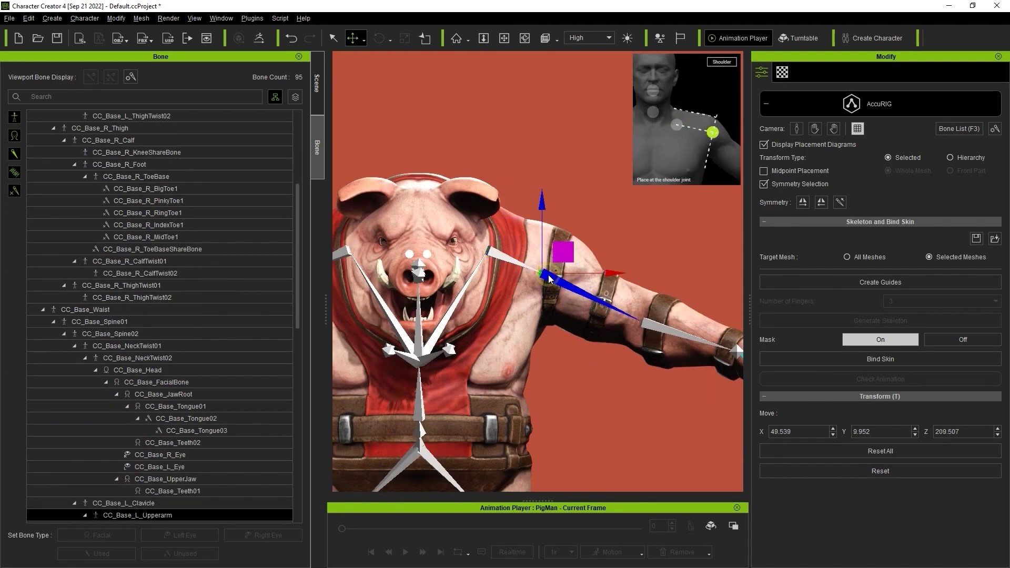
Move the tongue tip bone into the lower jaw at about Y -63.0, Z 186.6, and place another mouth bone just above it.
click(578, 308)
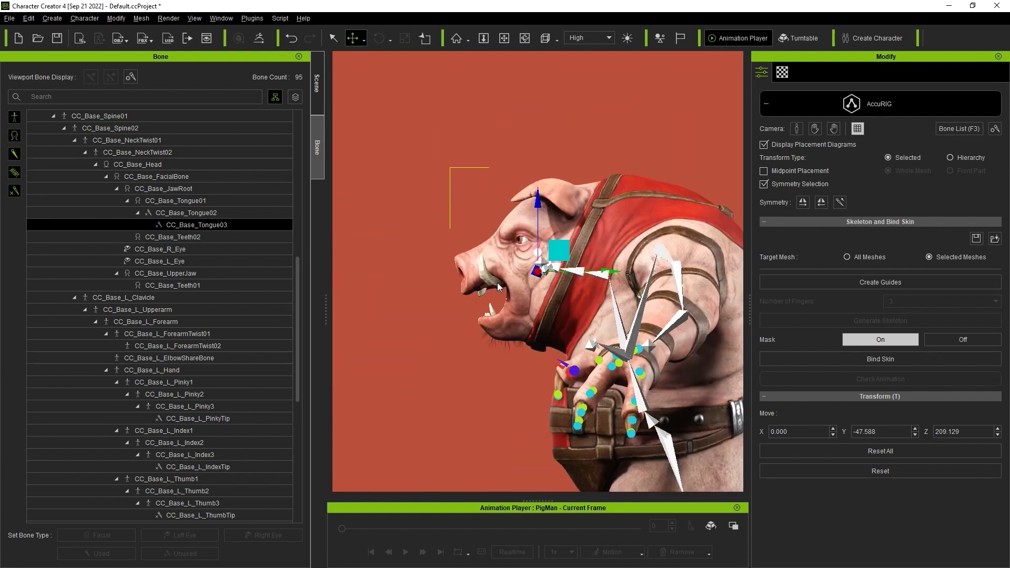
drag(555, 279, 507, 371)
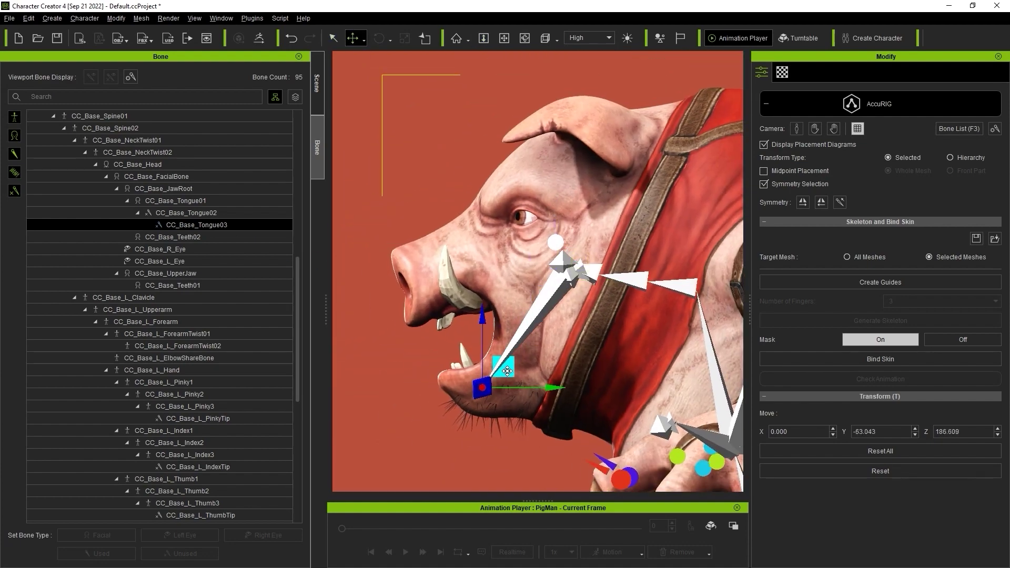
click(563, 273)
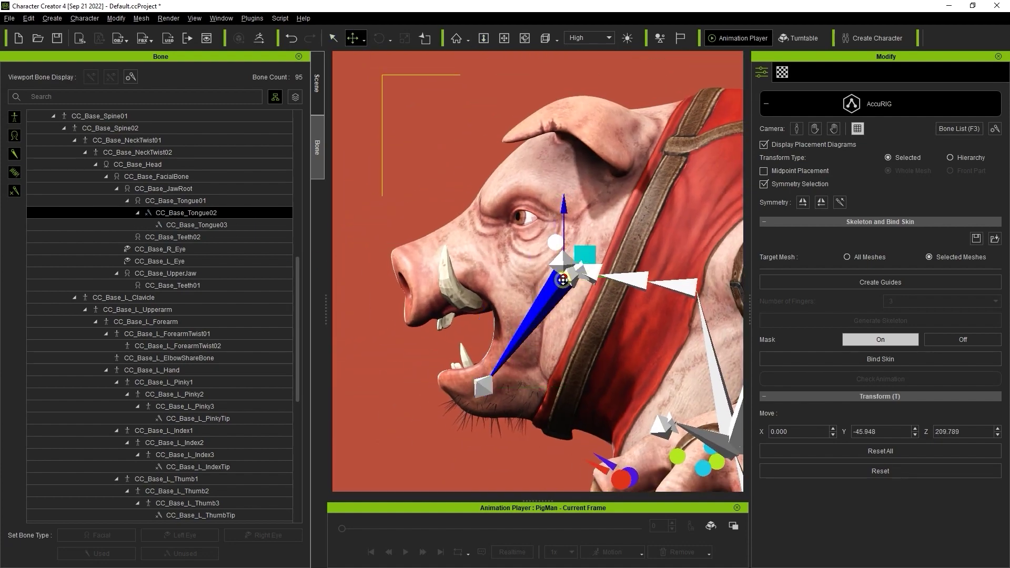
click(578, 273)
drag(595, 255, 501, 349)
Reposition the remaining jaw and tongue bones, moving the middle tongue bone down into the lower jaw.
click(573, 275)
click(585, 342)
drag(611, 346, 576, 345)
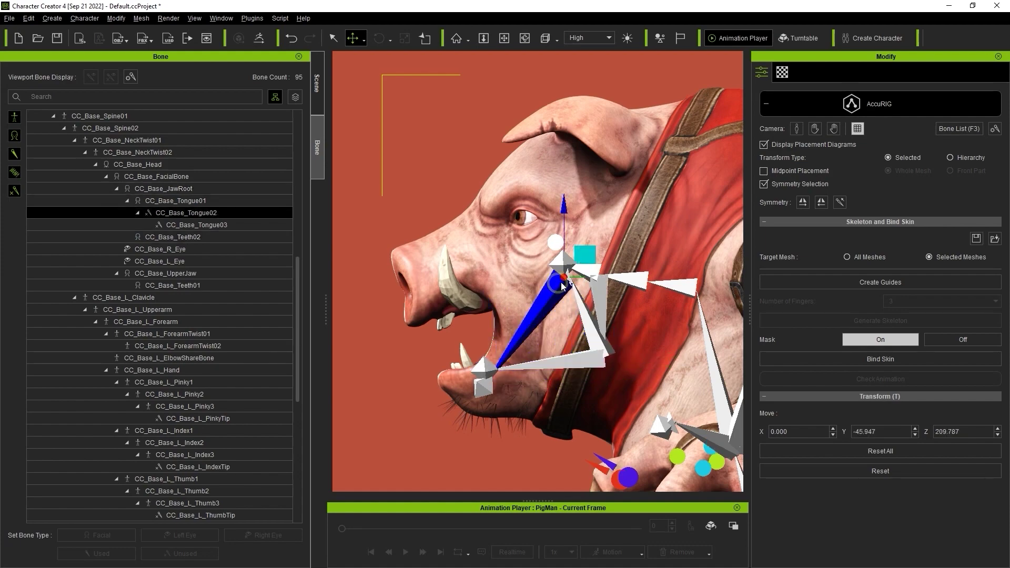
drag(568, 278, 557, 389)
Move the left eye bone outward, up and forward onto the eyeball, at about X 13.4, Z 222.3.
drag(605, 271, 667, 272)
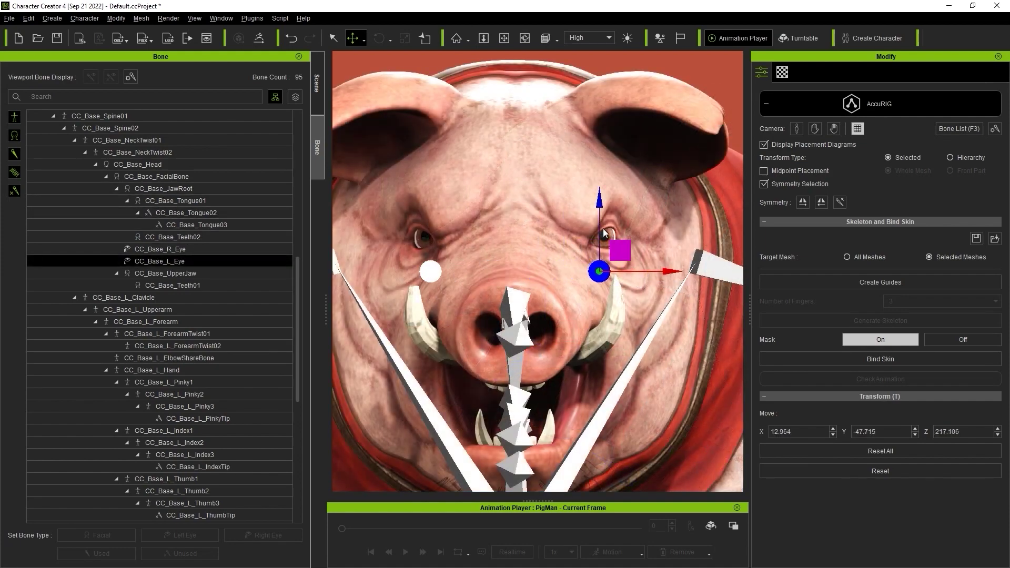
drag(603, 204, 603, 171)
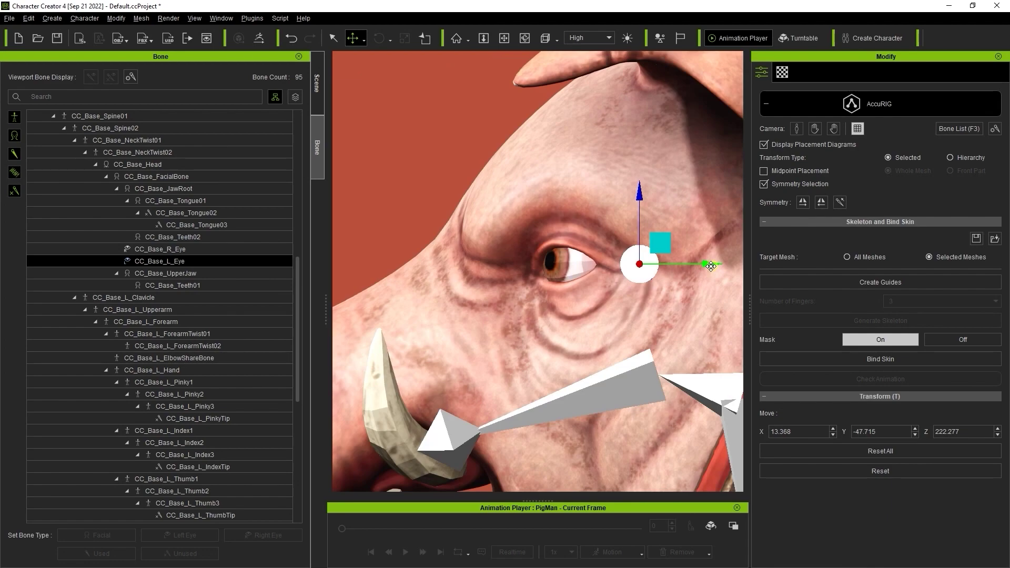
drag(712, 266, 638, 270)
scroll(394, 337, down, 3)
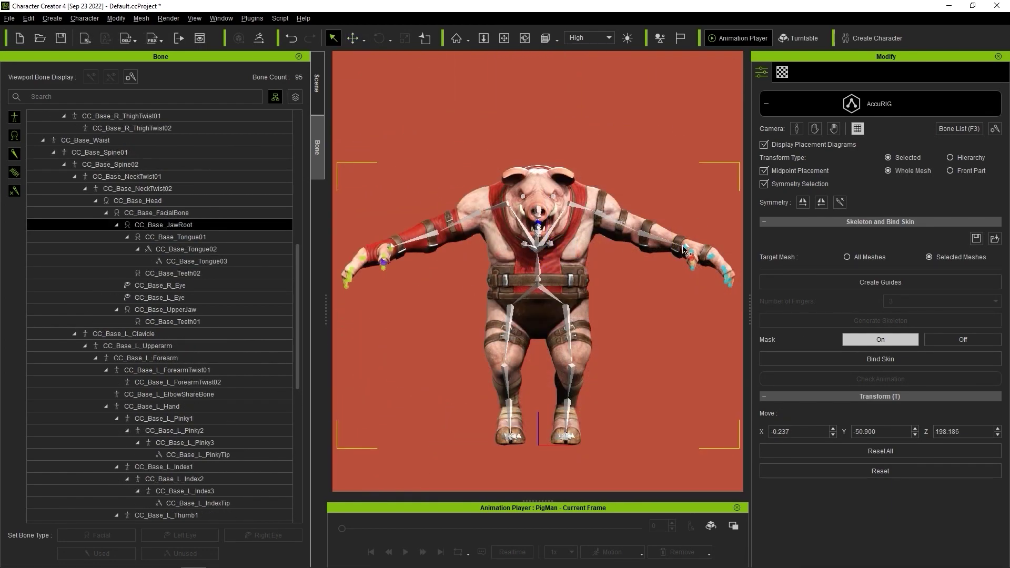
Focus on the left hand and move the outer finger's base joint slightly toward the fingertip.
click(834, 129)
click(495, 334)
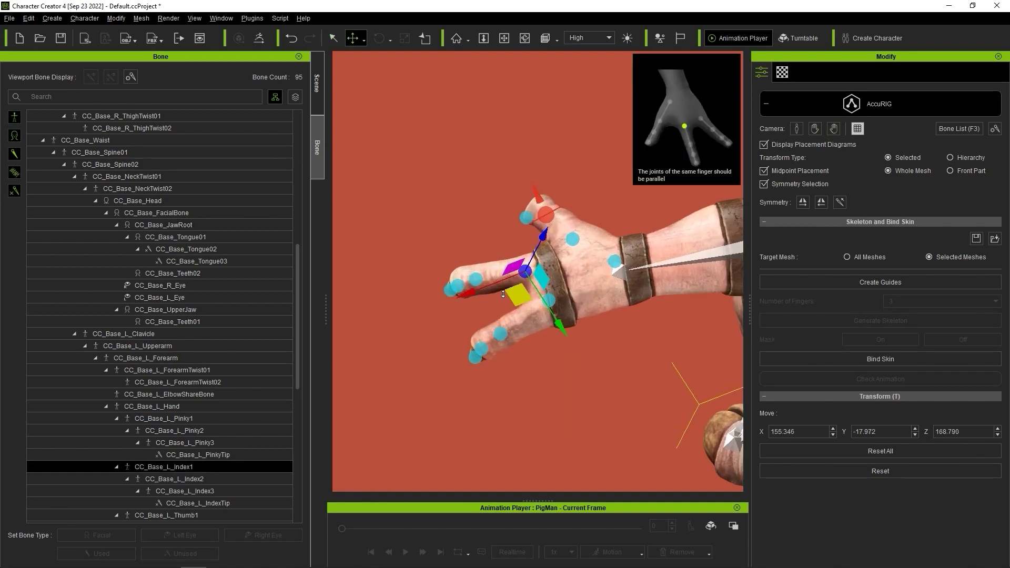
click(577, 262)
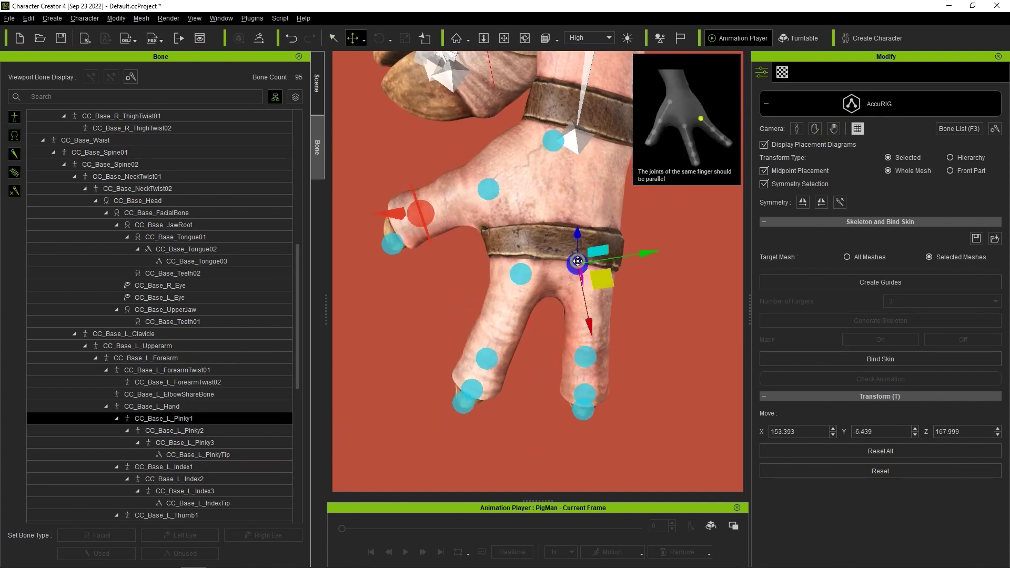
drag(577, 261, 589, 282)
Limit midpoint placement to the front part and reposition the left index finger joints along the finger.
click(487, 359)
right_drag(487, 358, 595, 268)
click(975, 171)
drag(499, 334, 474, 309)
click(481, 372)
right_drag(552, 360, 589, 345)
click(500, 369)
drag(520, 345, 519, 331)
Reposition the remaining left finger joints so they run along each finger, with the outer finger's last joint at the claw tip.
right_drag(520, 330, 421, 347)
click(484, 401)
drag(503, 378, 501, 378)
right_drag(501, 378, 621, 368)
click(586, 368)
drag(568, 386, 574, 365)
right_drag(574, 379, 584, 347)
click(549, 408)
click(529, 333)
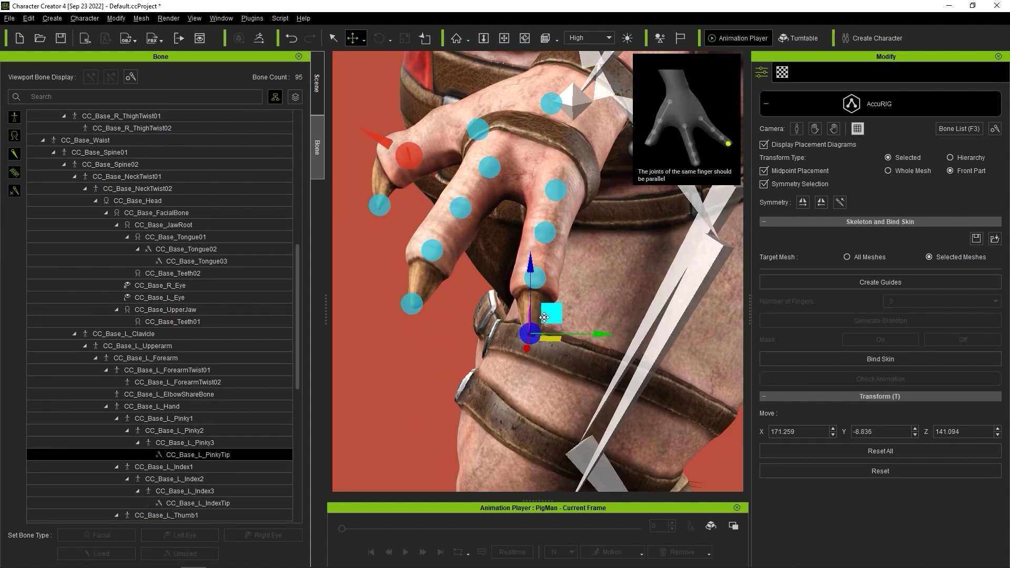
Reposition the left thumb's base and middle joints and adjust the thumbnail cone joint along the thumb.
right_drag(494, 257, 502, 190)
click(500, 181)
click(446, 240)
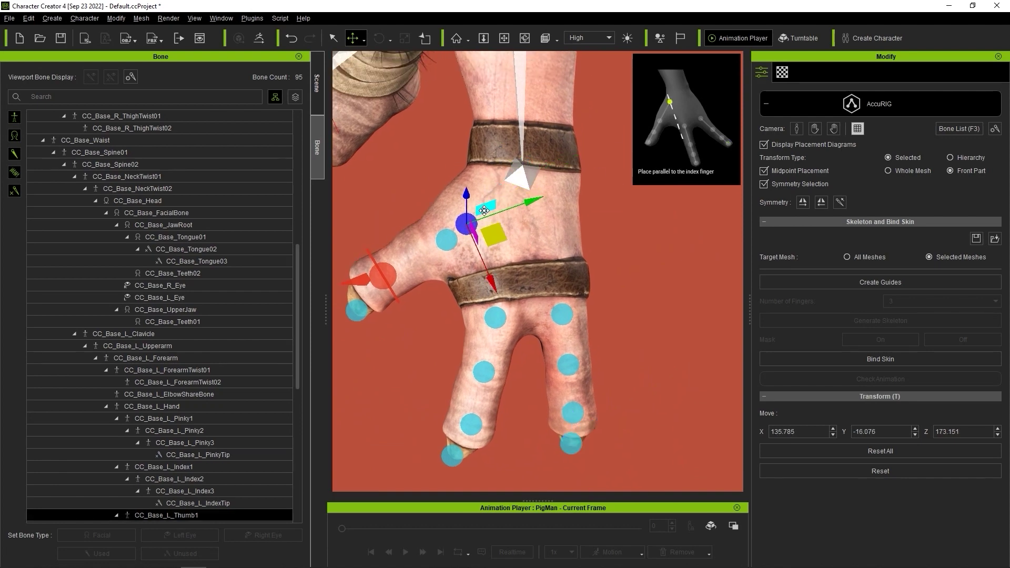
click(383, 276)
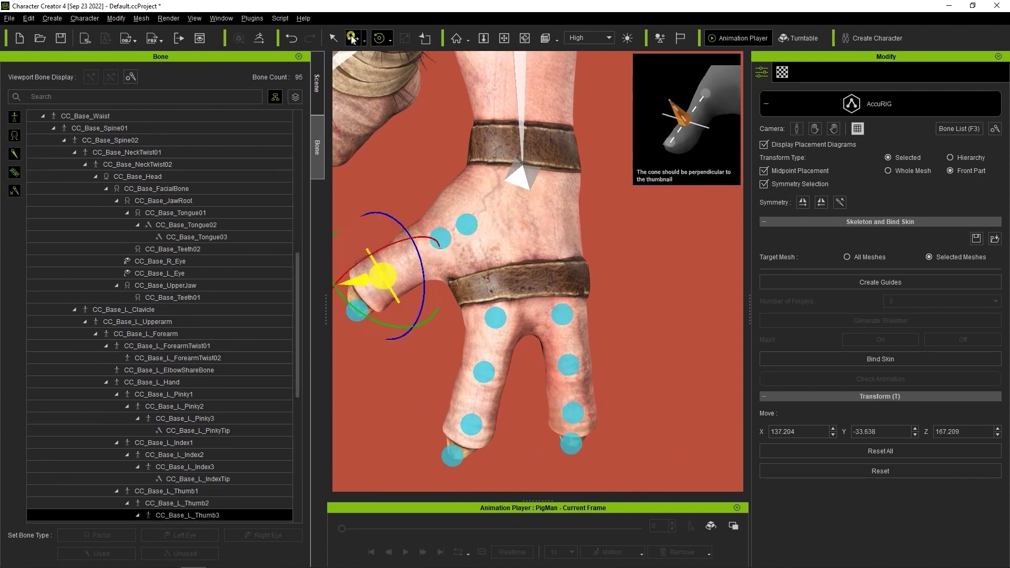
drag(405, 287, 429, 269)
right_drag(429, 268, 430, 253)
Place the left thumb's tip joint at the claw end and select the thumbnail cone joint for rotation.
click(359, 310)
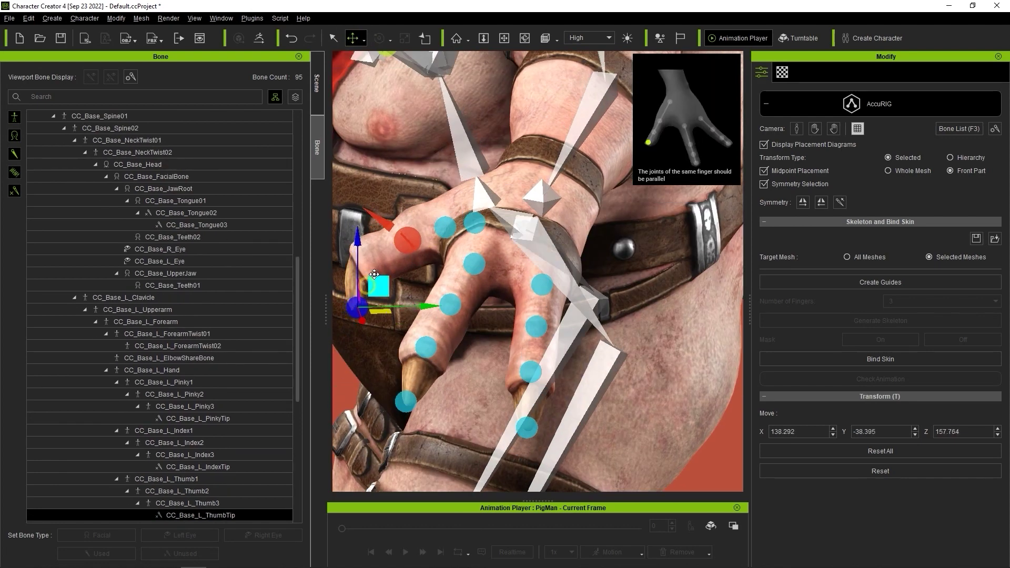
right_drag(458, 247, 424, 246)
click(417, 297)
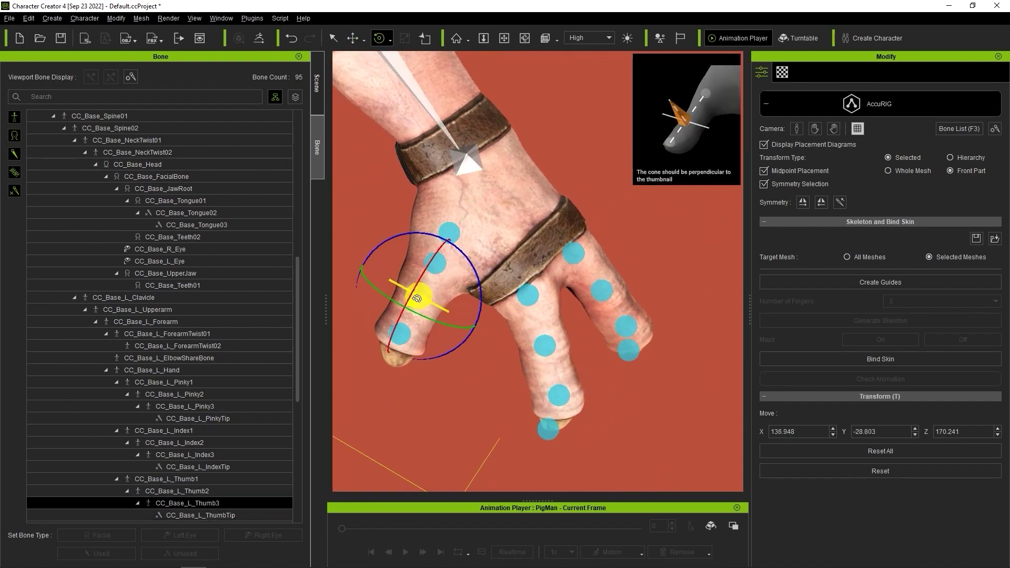
Examine the adjusted hand joints from several angles.
right_drag(651, 139, 305, 371)
scroll(465, 266, down, 3)
right_drag(465, 266, 569, 292)
middle_drag(368, 315, 499, 293)
right_drag(500, 289, 599, 230)
click(505, 263)
right_drag(505, 263, 484, 320)
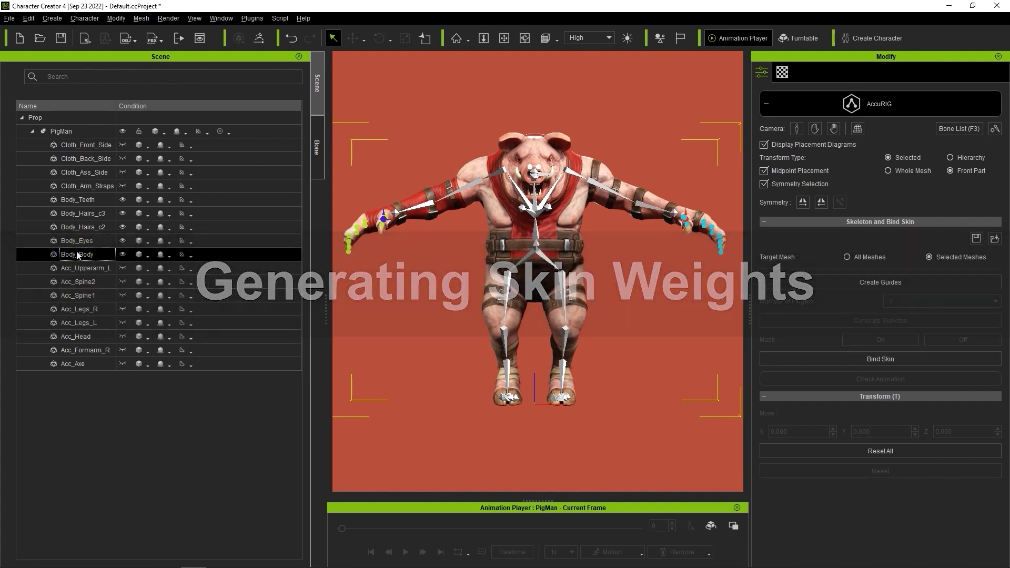
Select and show the meshes from Cloth_Back_Side to Body_Body, and bind the skin to them.
ctrl+click(92, 160)
shift+click(92, 160)
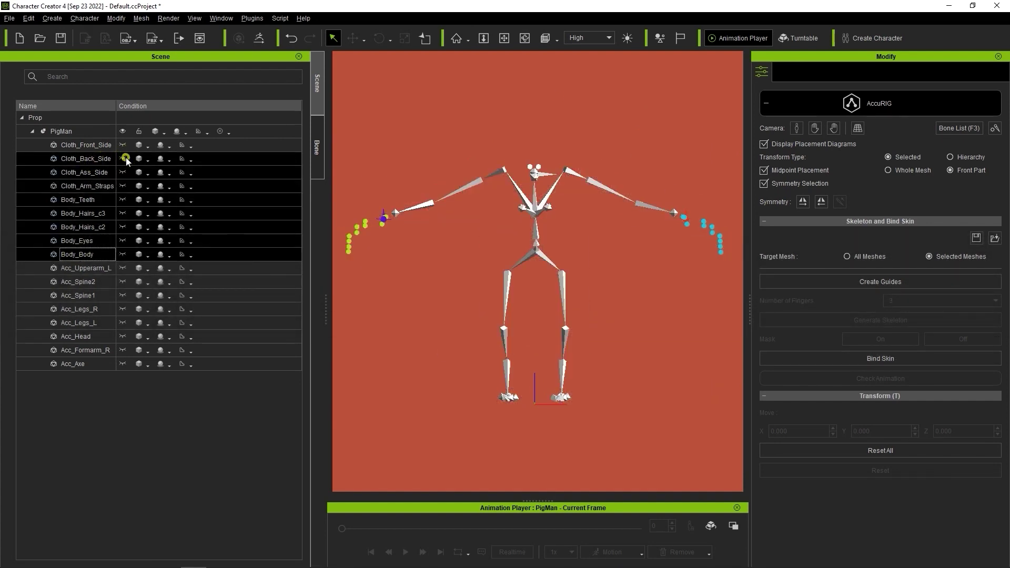
click(125, 157)
click(125, 157)
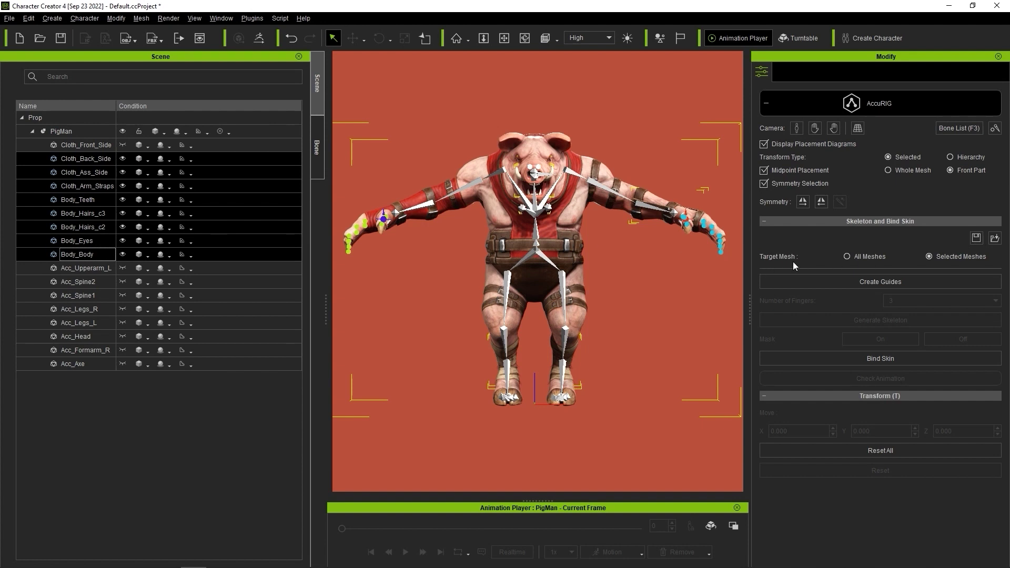
click(901, 358)
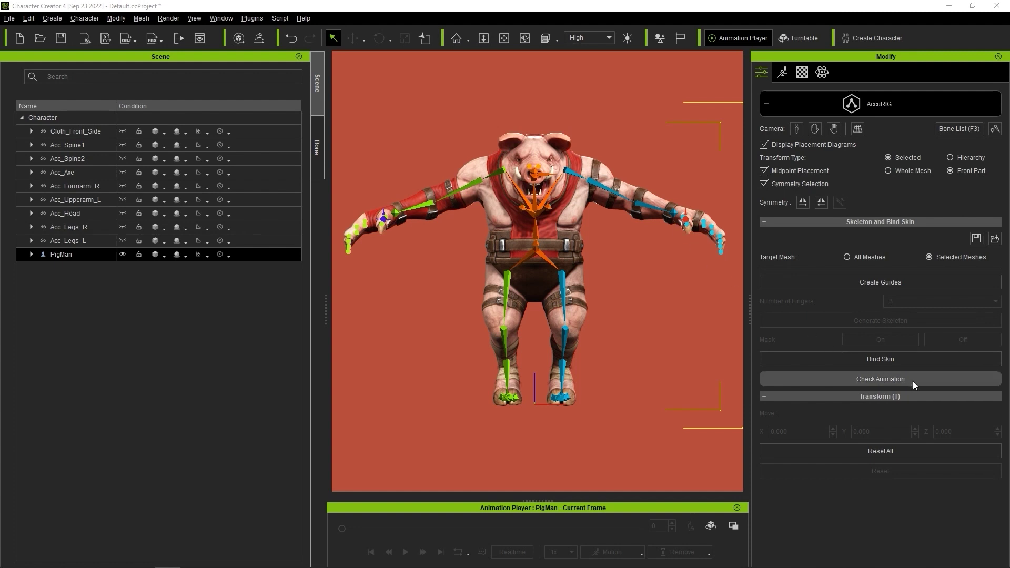
Check the skinning with the Walk_M_Toon motion, viewing the character from the side, and end the animation check.
click(906, 381)
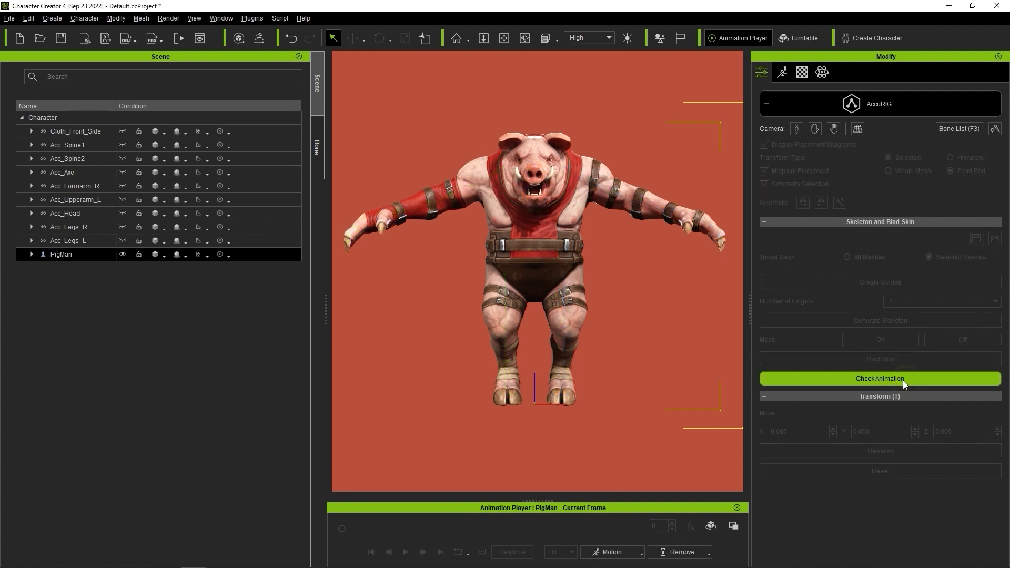
click(621, 550)
mouse_move(657, 413)
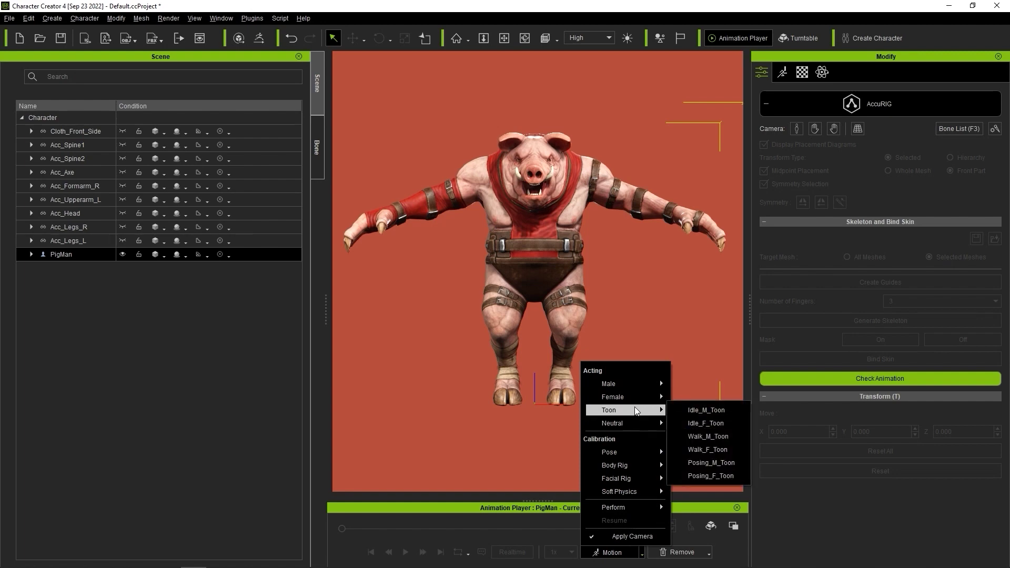
click(708, 436)
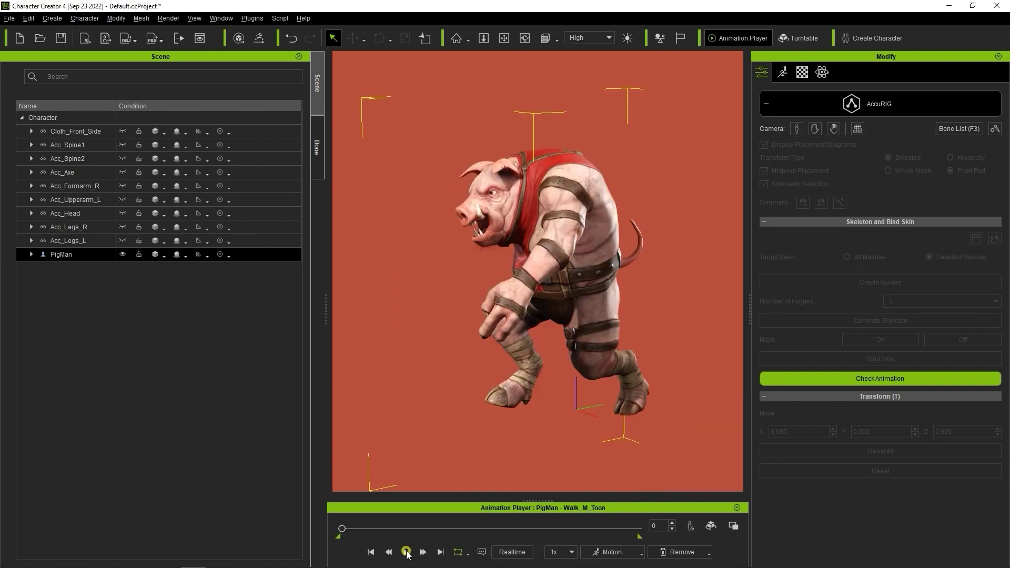
right_drag(417, 462, 450, 426)
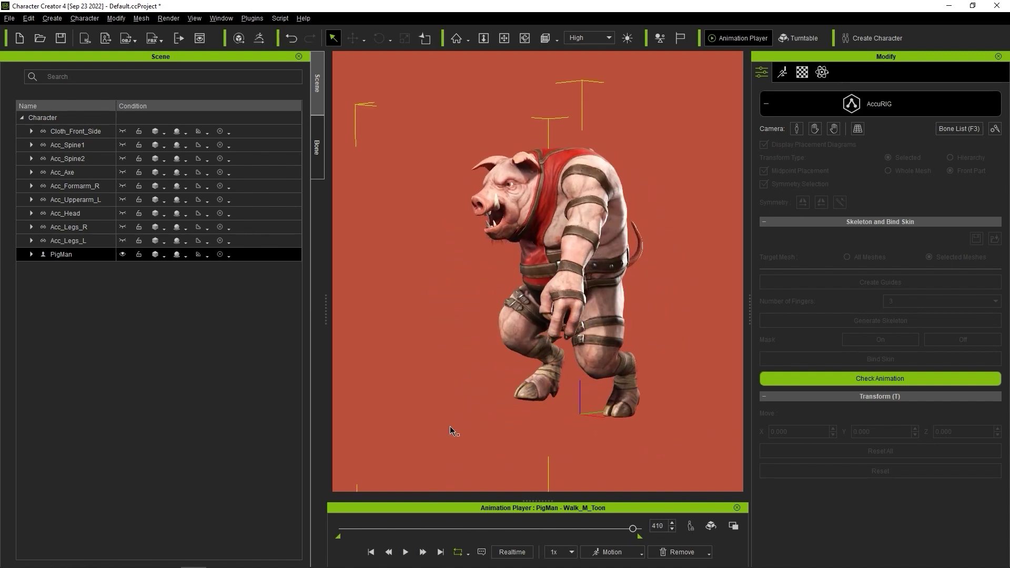
click(824, 380)
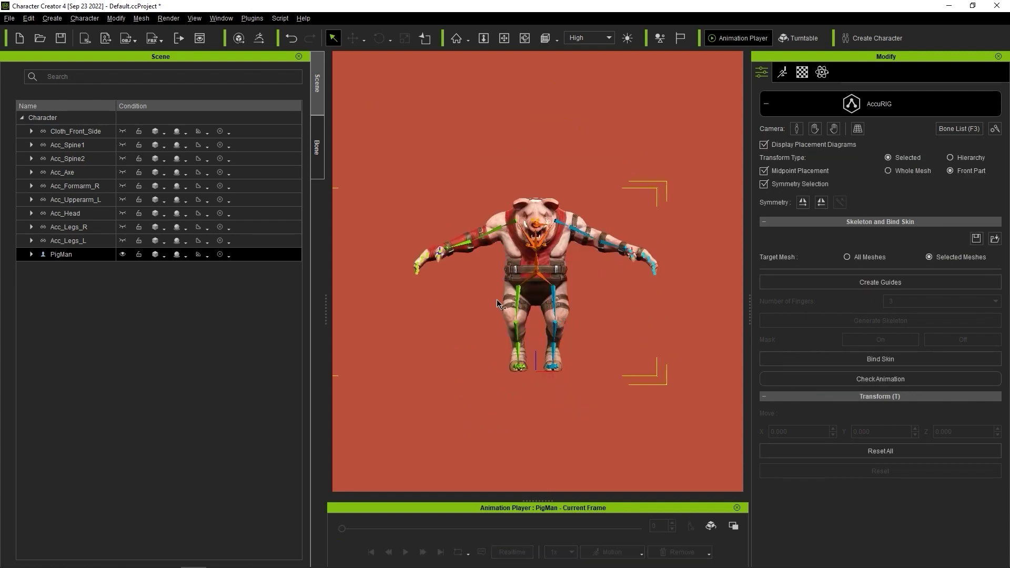
Leave AccuRIG, expand the PigMan character in the scene list and make all of its meshes visible.
click(793, 109)
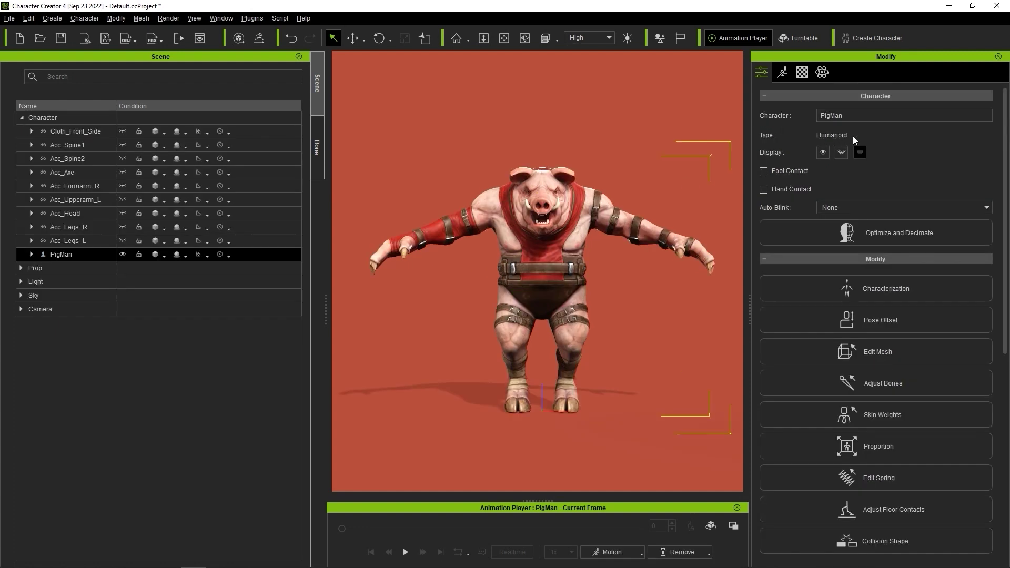
click(32, 254)
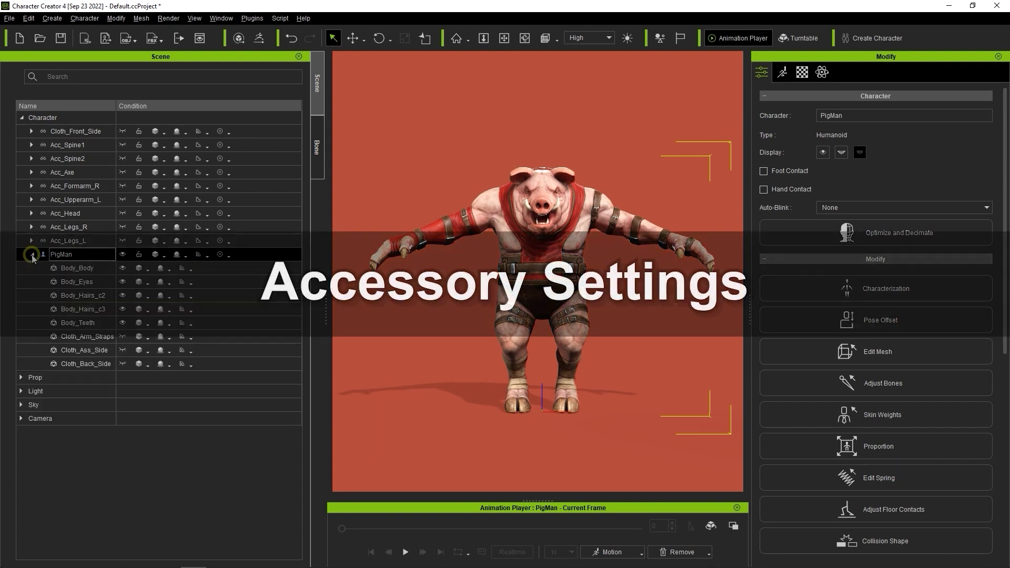
click(120, 255)
click(120, 255)
click(120, 255)
click(119, 255)
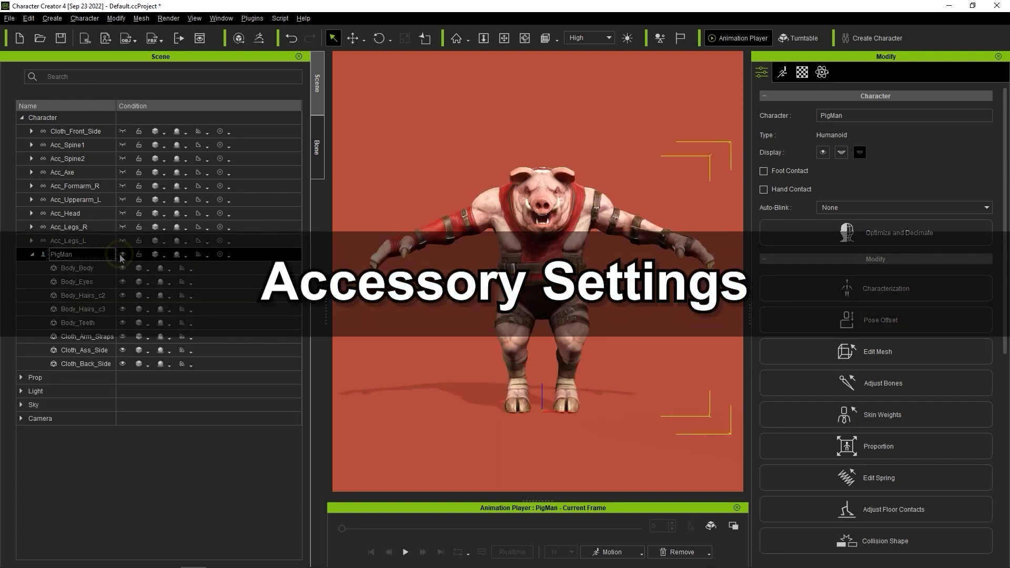
Select all the accessories from Cloth_Front_Side to Acc_Legs_L and make them visible.
click(73, 240)
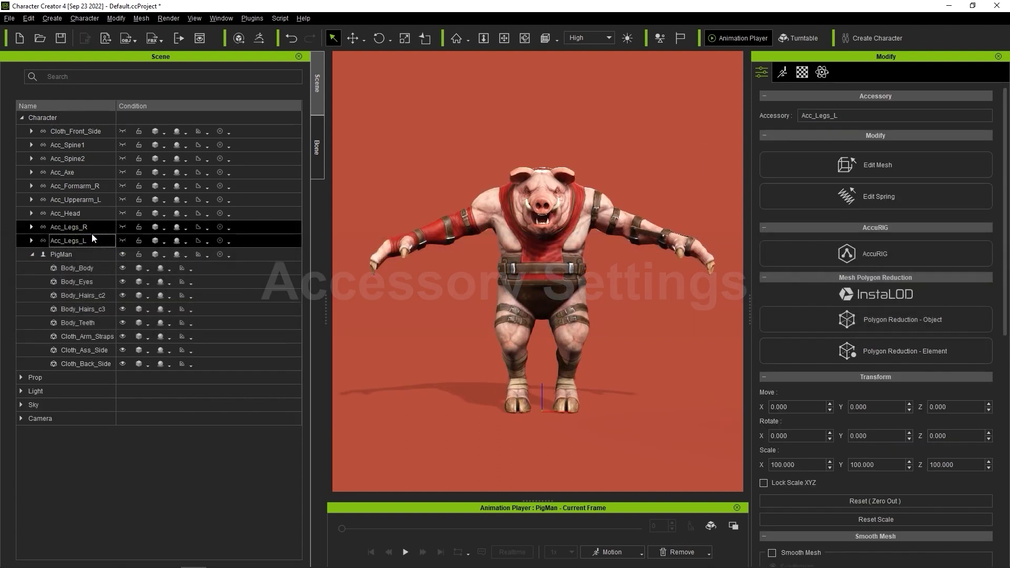
shift+click(92, 132)
click(122, 131)
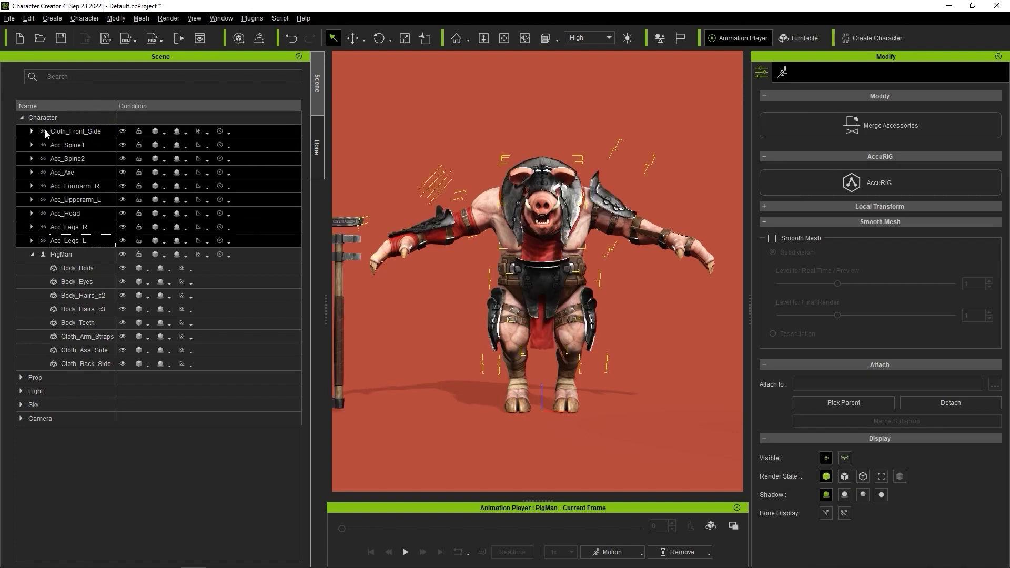
Toggle the Cloth_Front_Side accessory's visibility to identify it on the character.
click(74, 132)
scroll(691, 163, down, 1)
click(126, 147)
click(124, 132)
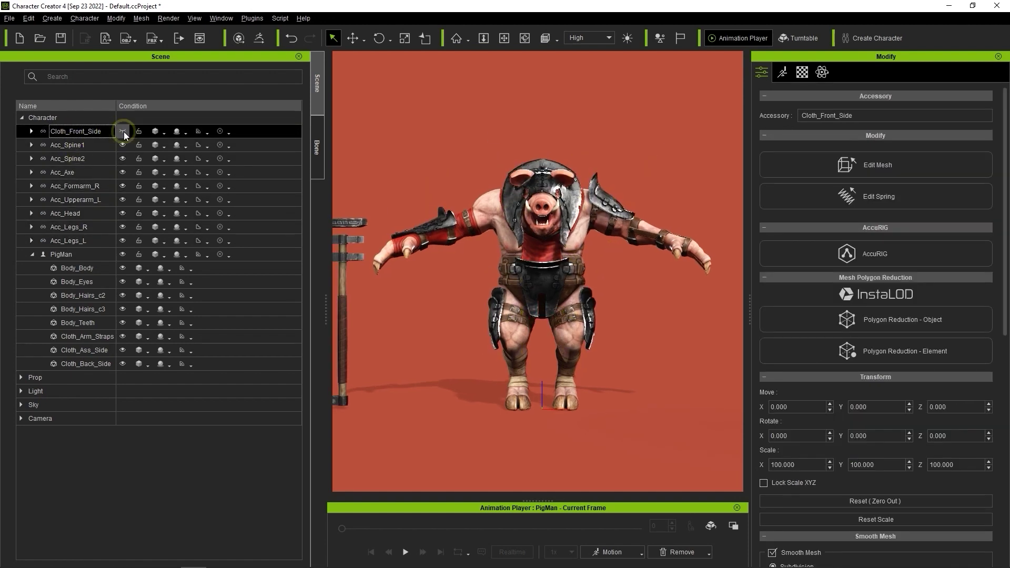
Check which bones the Acc_Head and Acc_Legs_R accessories are attached to.
click(124, 213)
scroll(758, 228, down, 15)
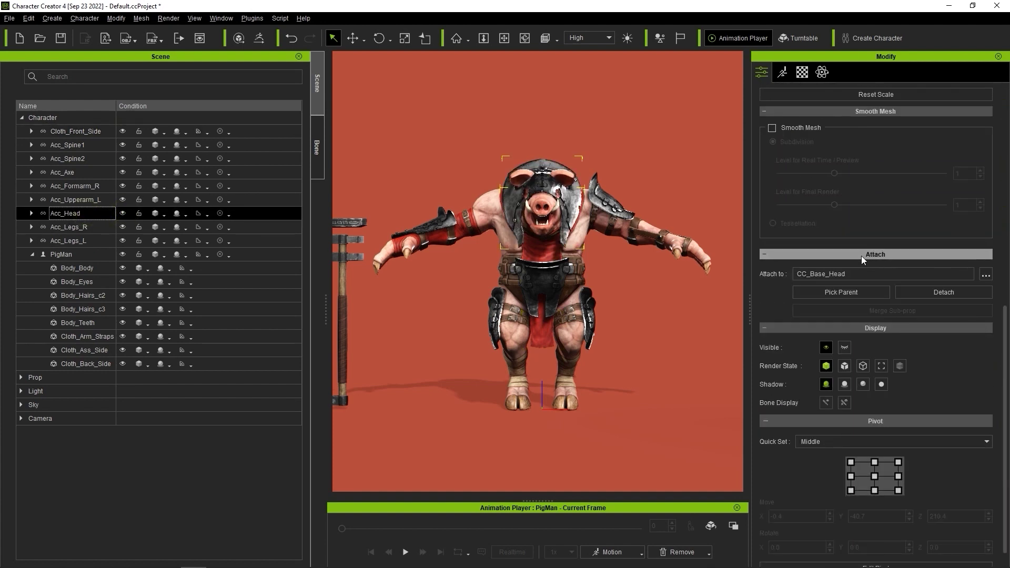
click(78, 227)
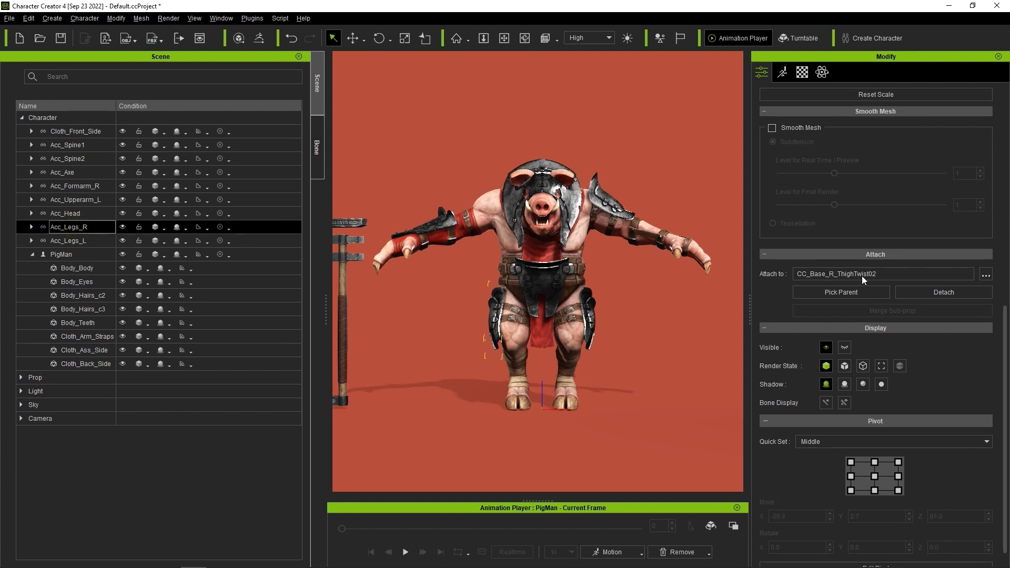
Check which bones the Acc_Legs_L and Acc_Spine2 accessories are attached to.
click(86, 243)
click(51, 160)
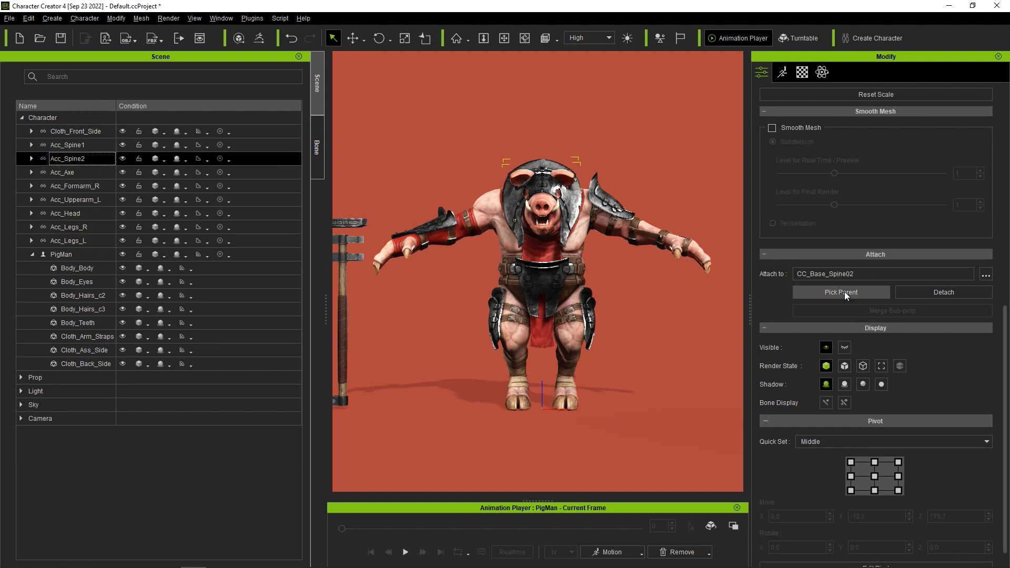
Apply the Walk_M_Toon motion to the PigMan character, play it to test the attached accessories, and return to the first frame.
click(78, 255)
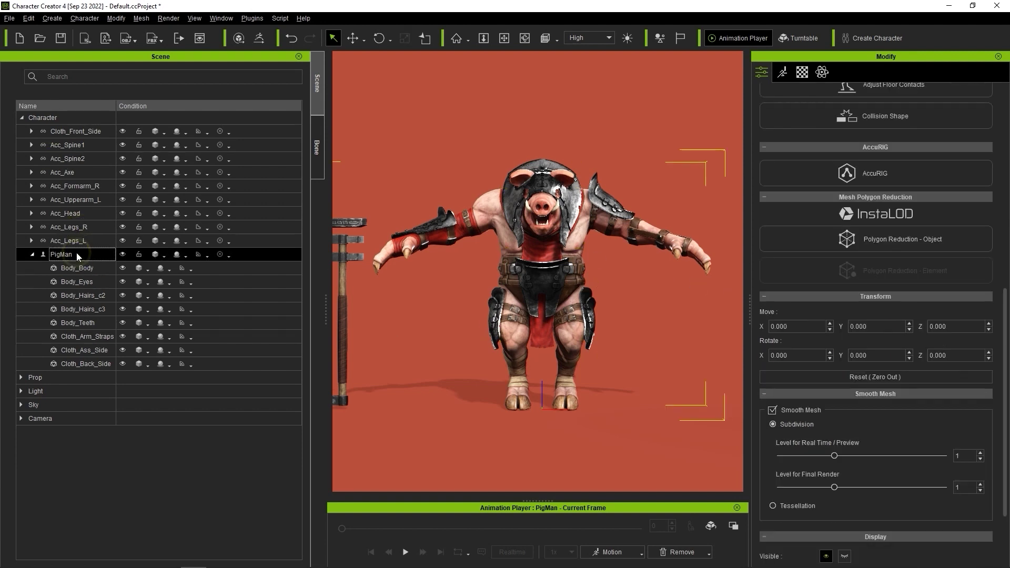
click(642, 553)
mouse_move(659, 410)
click(732, 437)
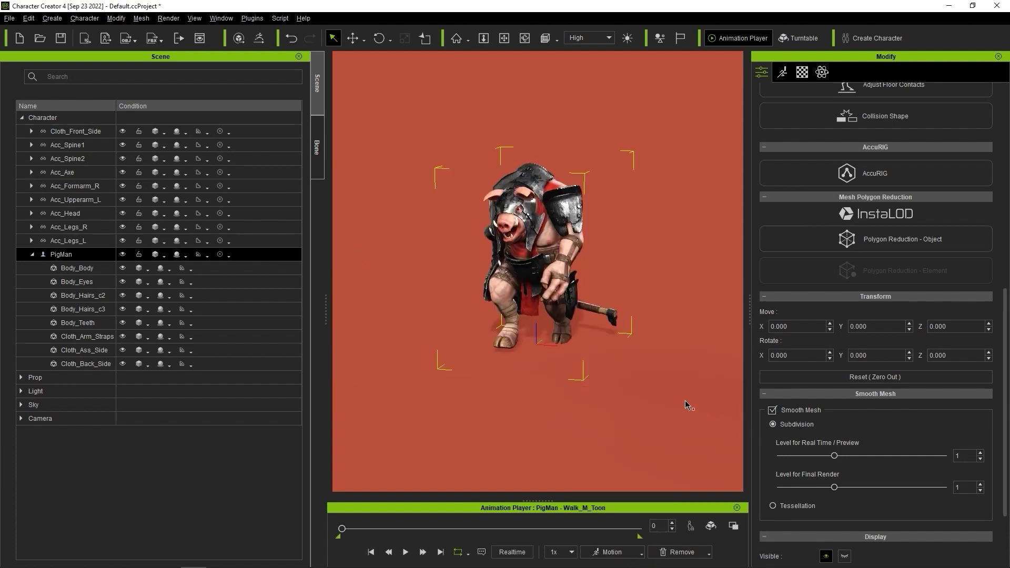
click(405, 552)
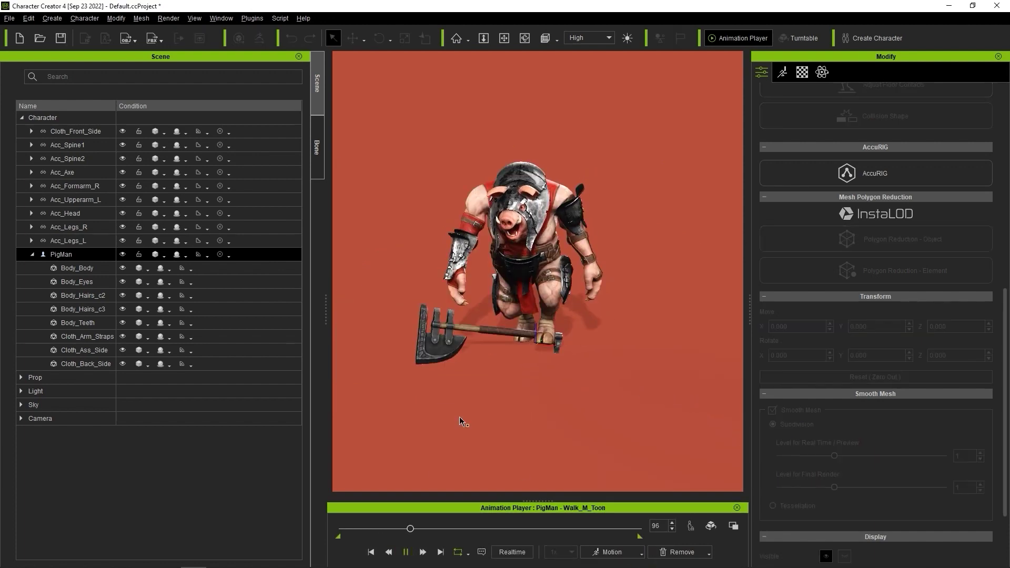
right_drag(459, 417, 455, 389)
key(space)
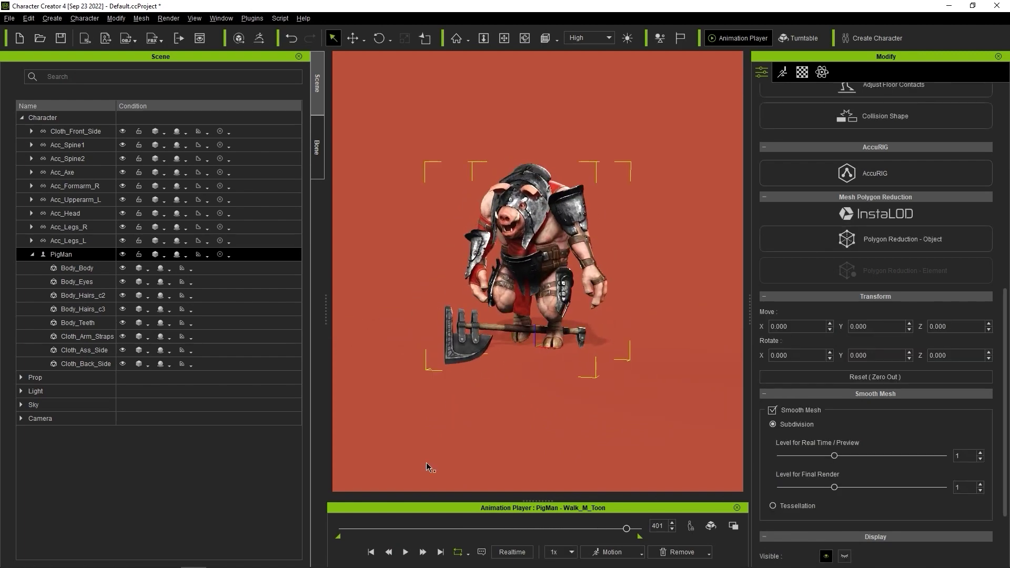
click(371, 552)
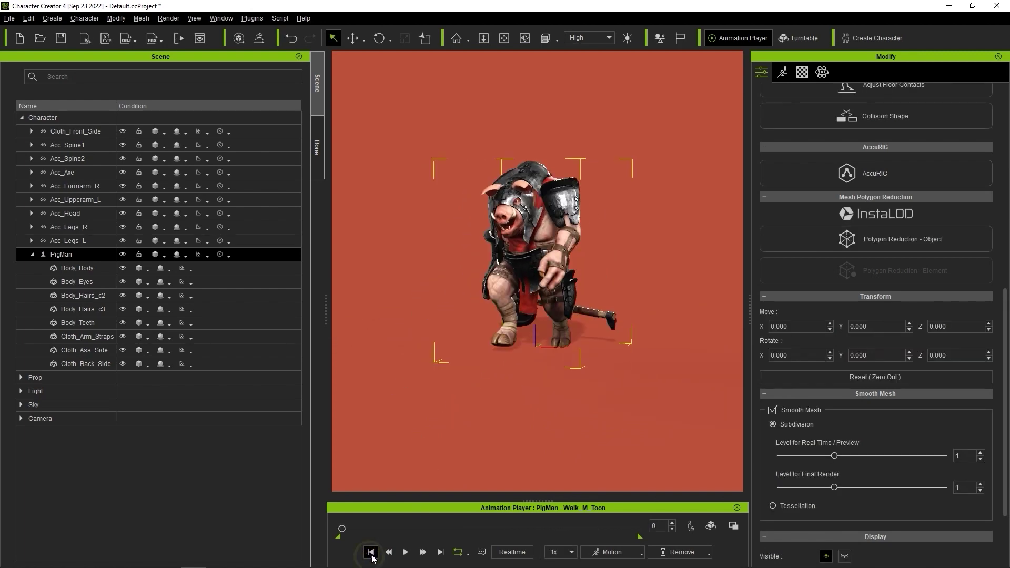
Remove the walk motion by restoring PigMan's bind pose.
click(683, 551)
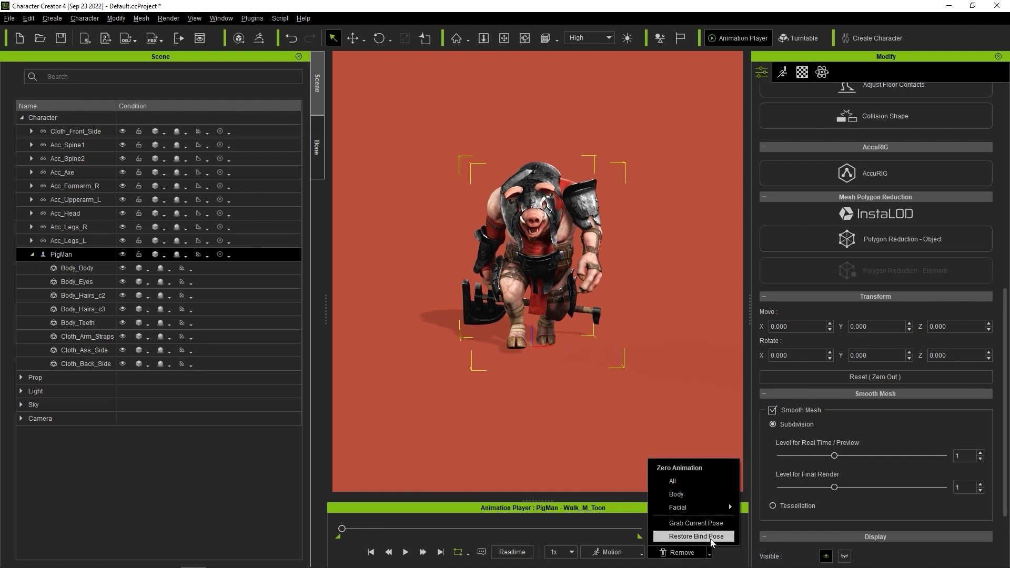
click(695, 536)
middle_drag(521, 340, 560, 350)
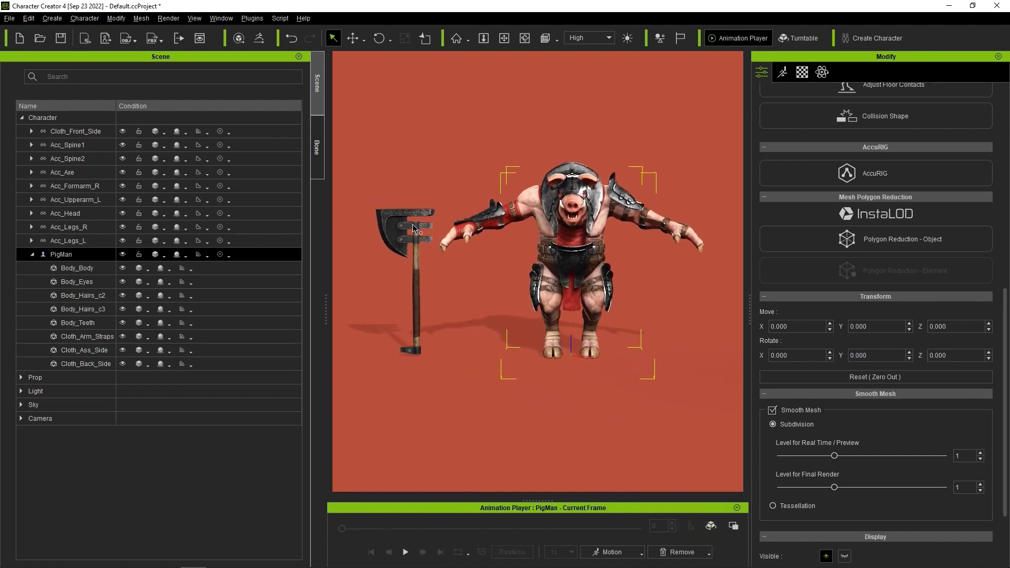
Edit the pivot of the Acc_Axe accessory and rotate it to about X 358.6, Y 350.3, Z 313.3 to align with the axe.
click(415, 229)
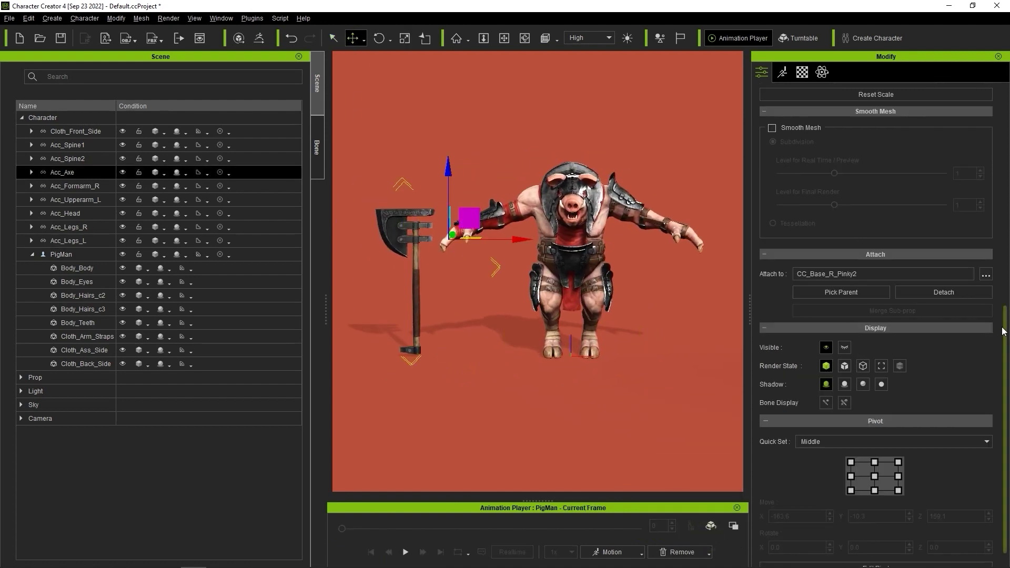
key(e)
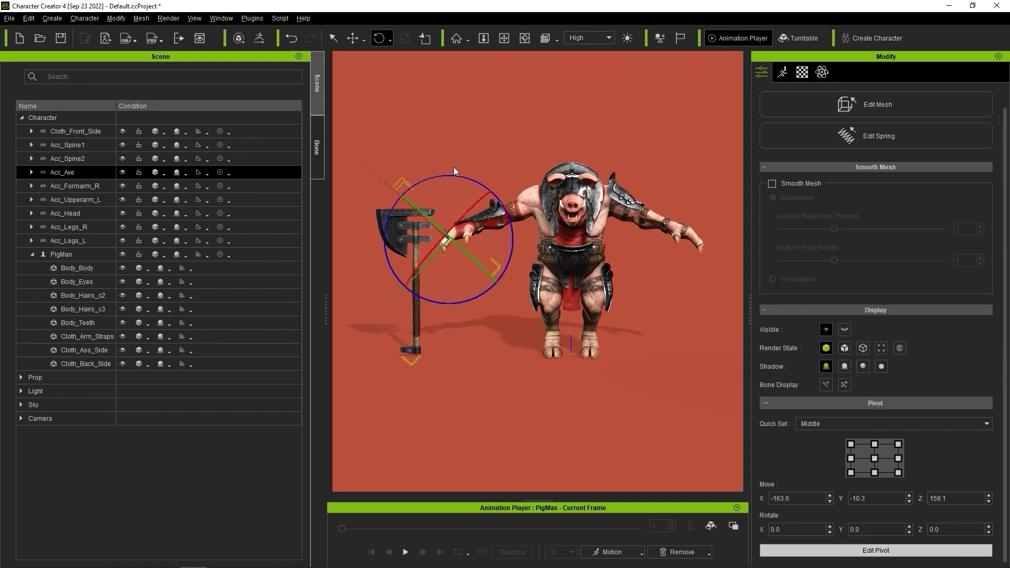
key(Home)
drag(546, 203, 565, 177)
drag(666, 224, 644, 254)
key(t)
key(f)
drag(609, 211, 592, 182)
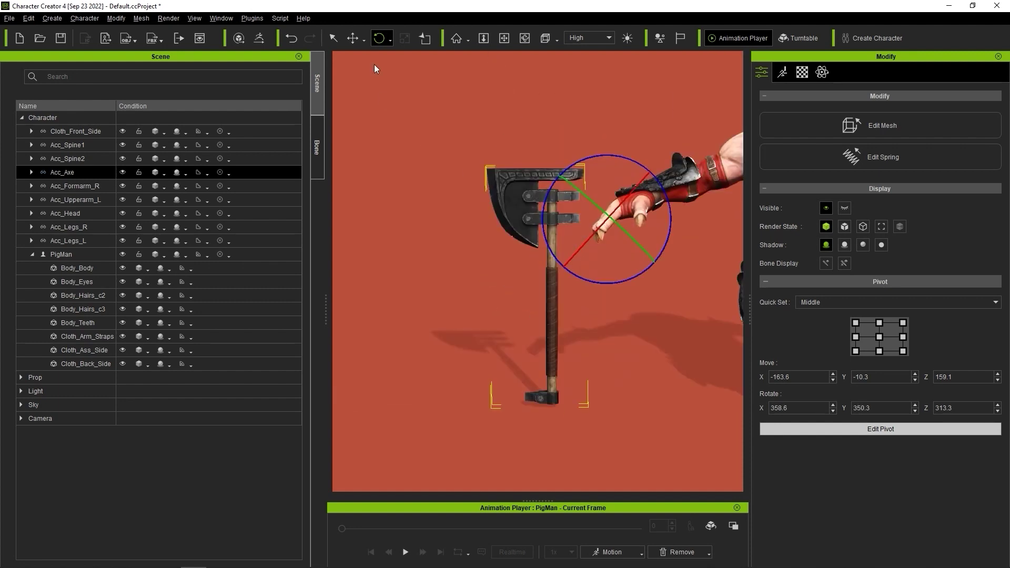
Move the axe's pivot onto the middle of its handle, at about X -207.7, Y -10.3, Z 96.5, and finish pivot editing.
click(353, 38)
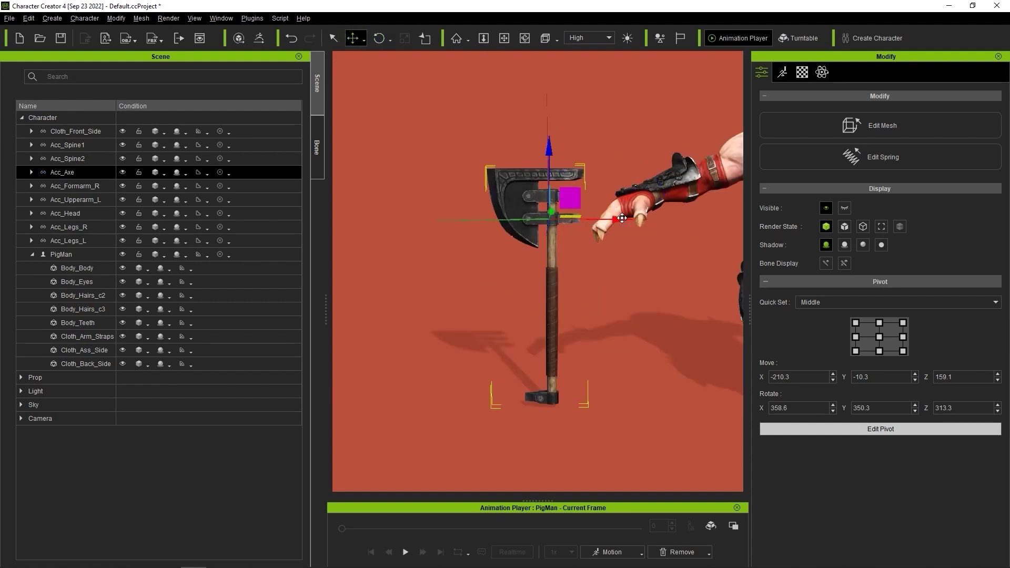
drag(625, 296, 622, 295)
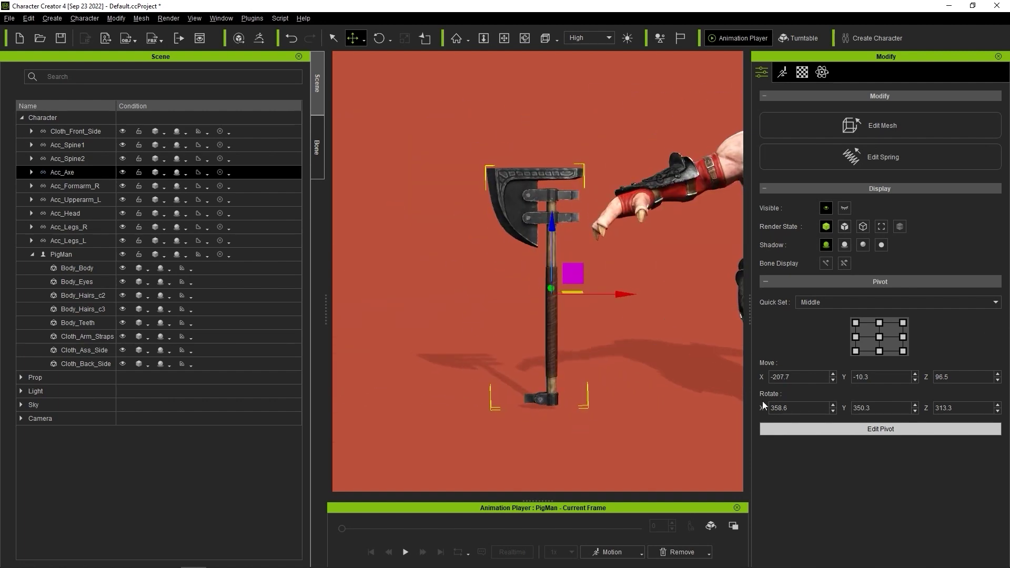
key(q)
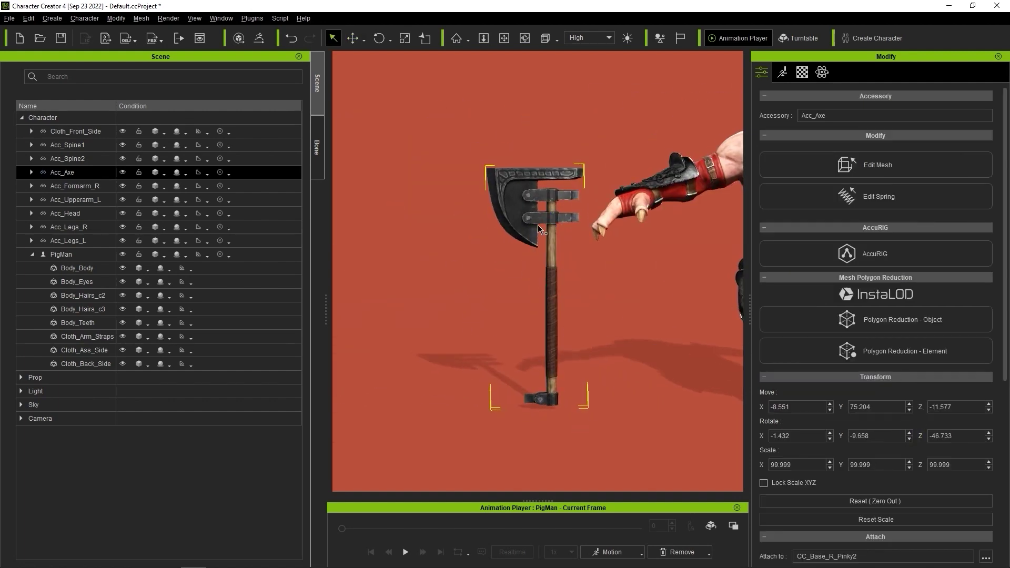
Move the Acc_Axe accessory to PigMan's right hand and rotate it so the hand grips the handle.
drag(619, 292, 699, 293)
click(381, 39)
right_drag(620, 286, 652, 290)
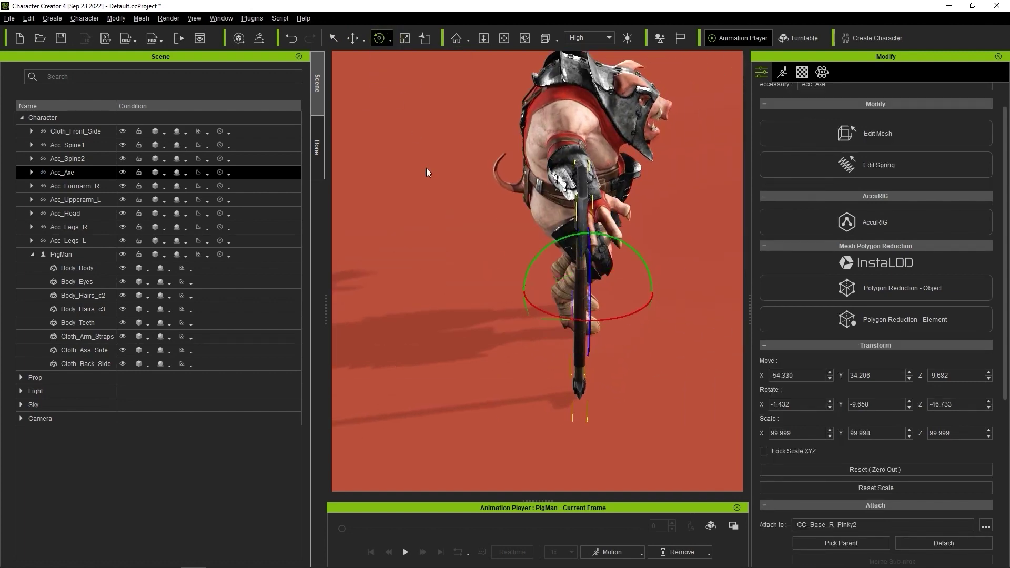
drag(599, 316, 586, 281)
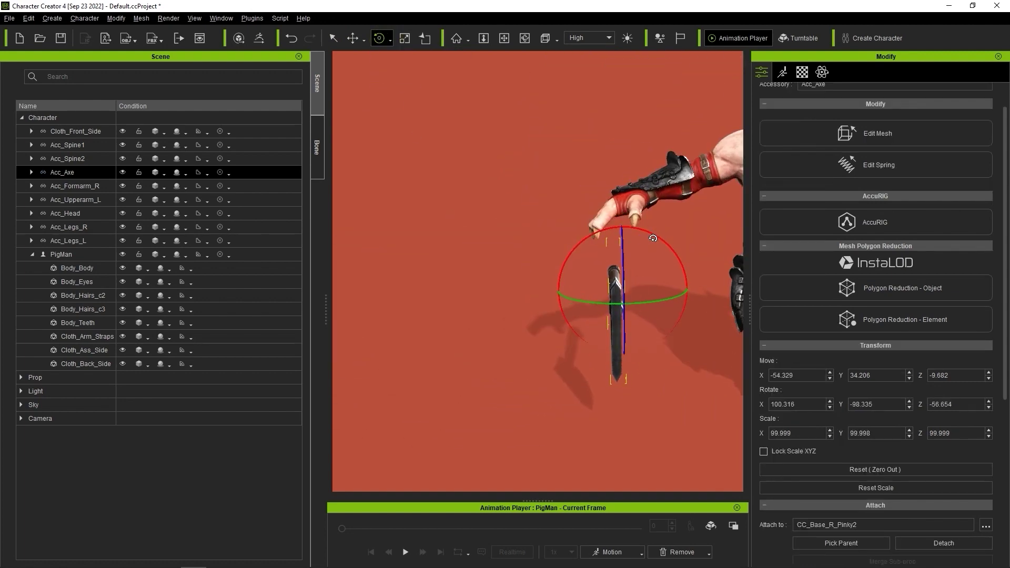
key(w)
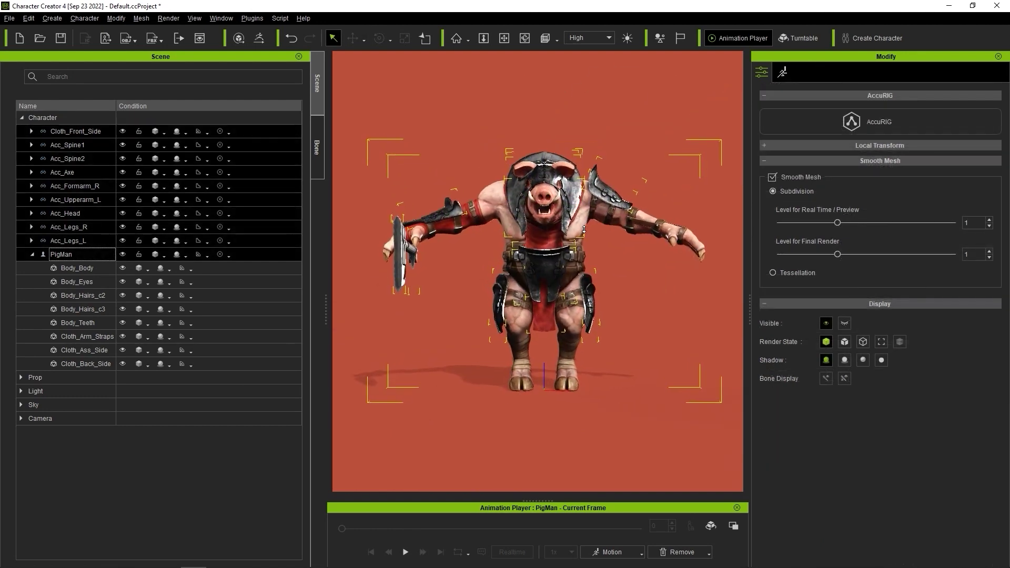
Apply the Walk_M_Toon motion to PigMan again and play it to check how the axe follows the right hand.
click(82, 120)
click(639, 553)
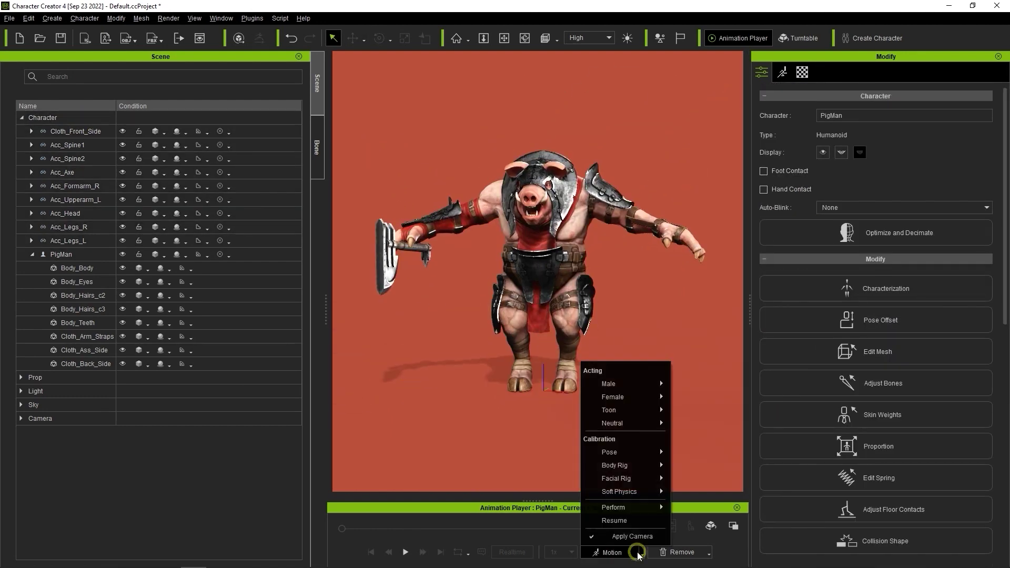
mouse_move(642, 413)
click(708, 436)
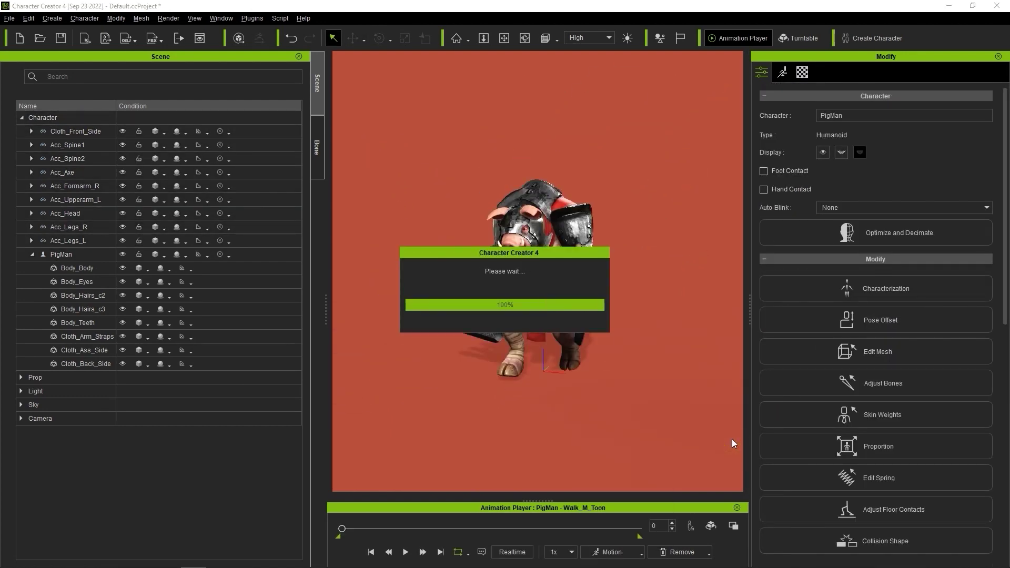
click(499, 342)
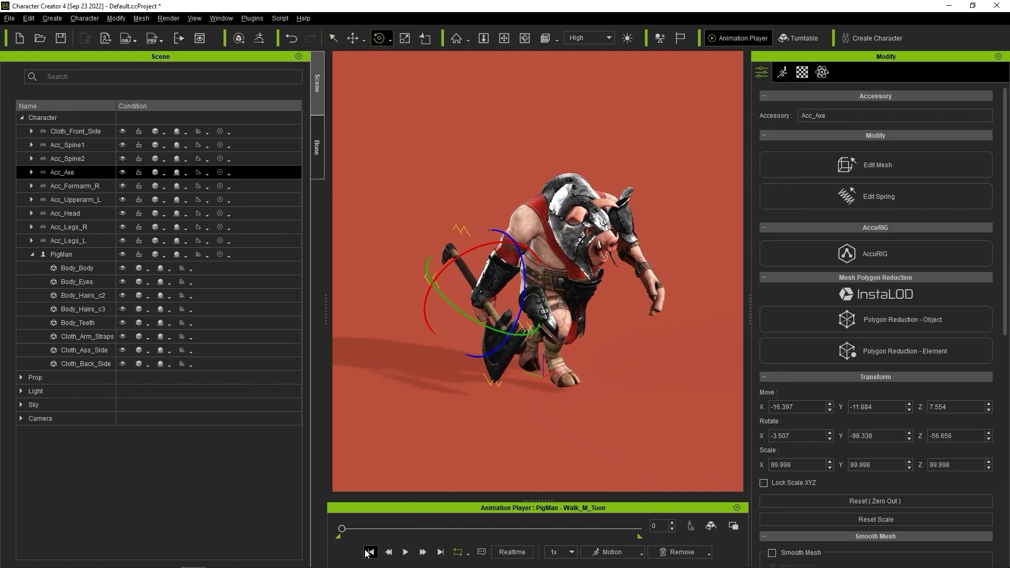
click(405, 551)
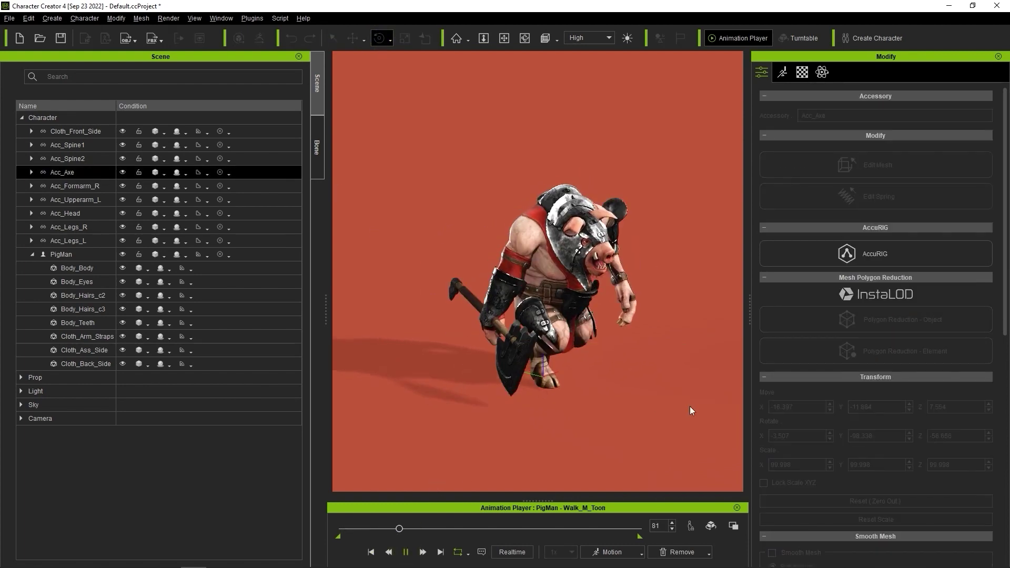
right_drag(575, 406, 659, 374)
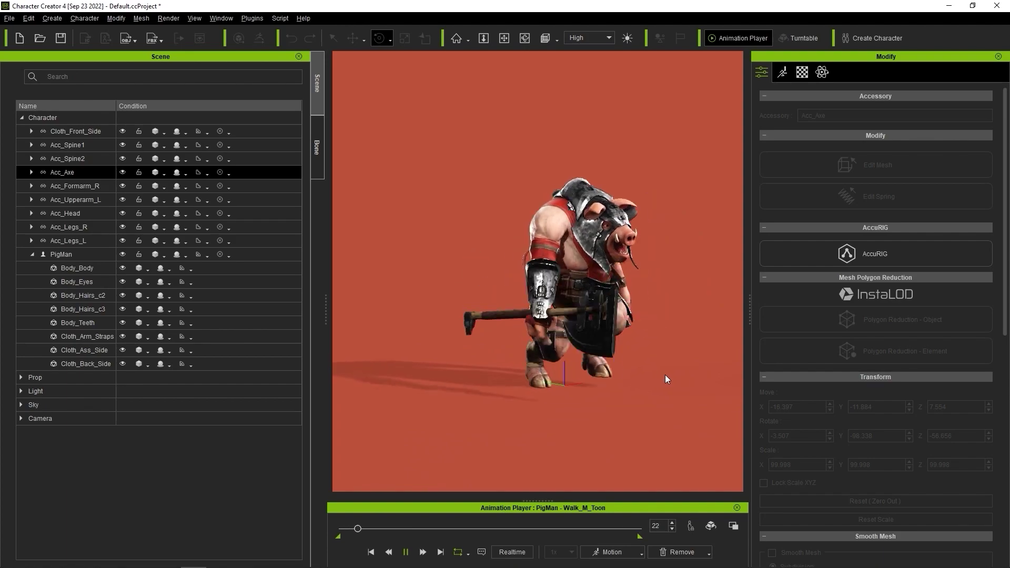